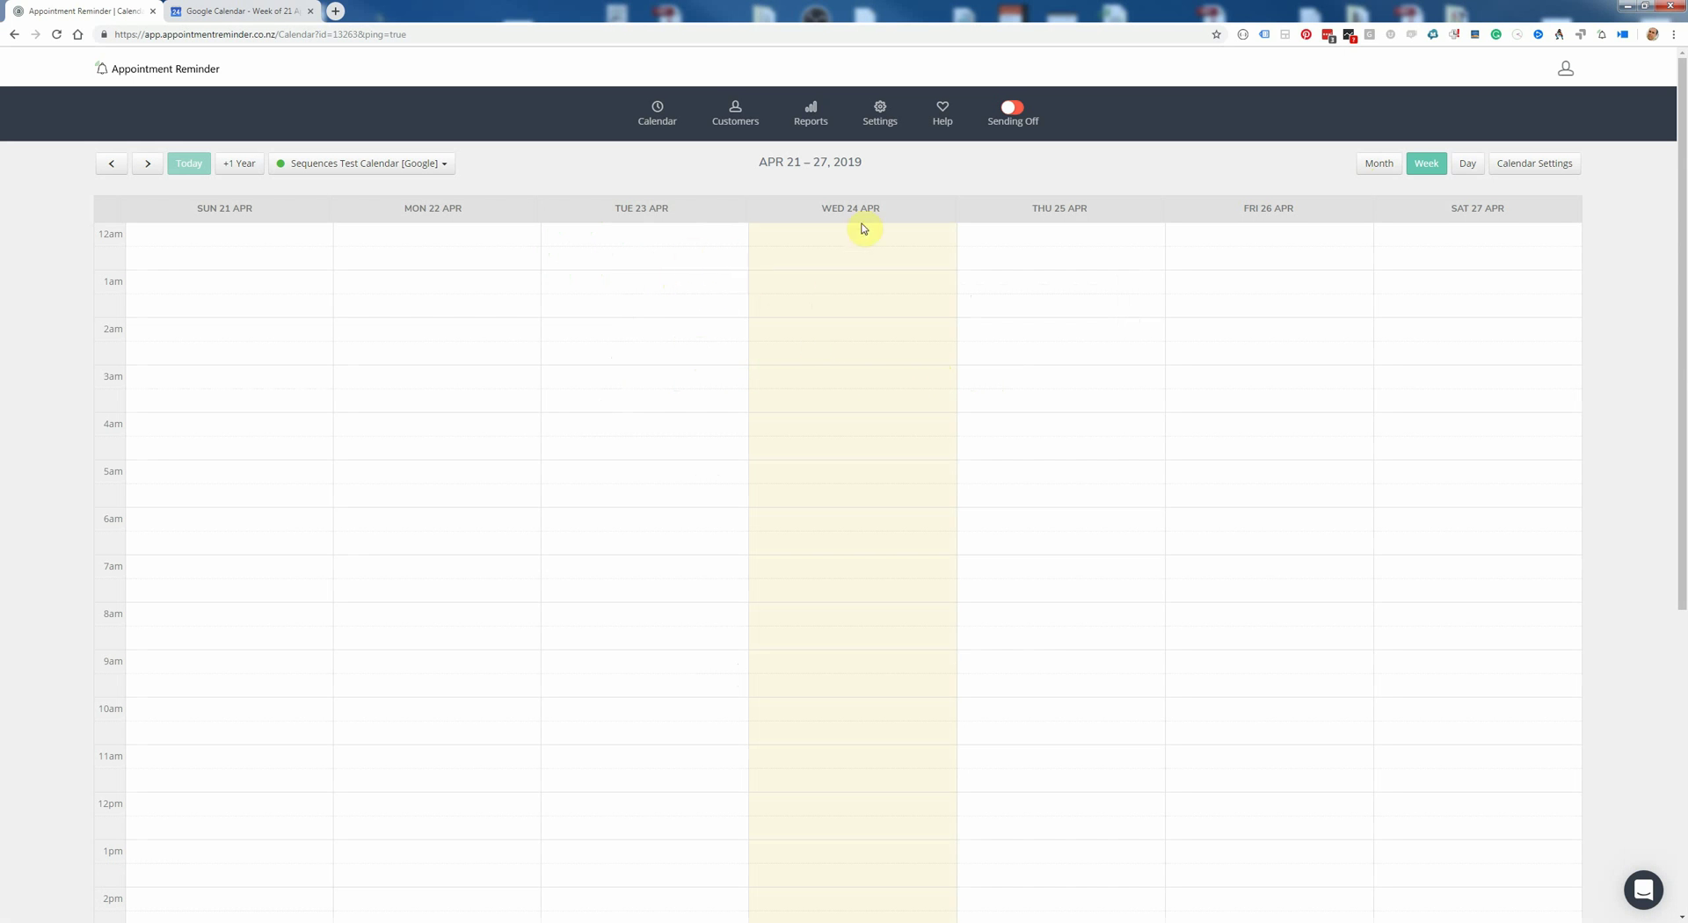
Go to Settings > Sequences to view the still-empty list of reminder sequences
click(875, 119)
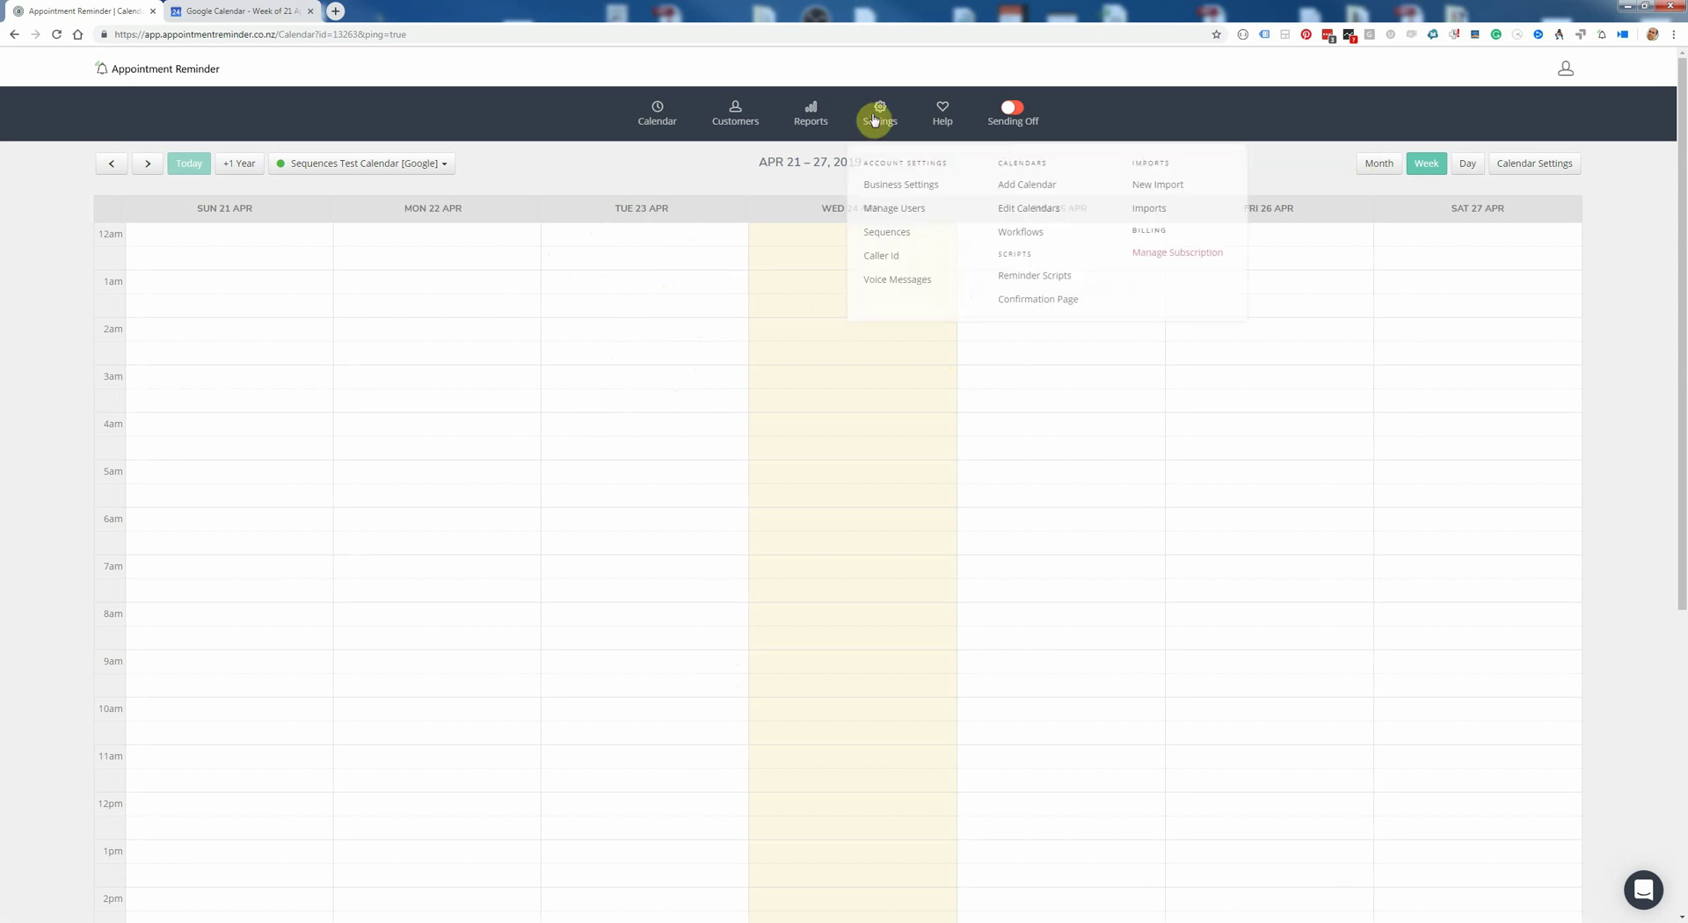
click(902, 233)
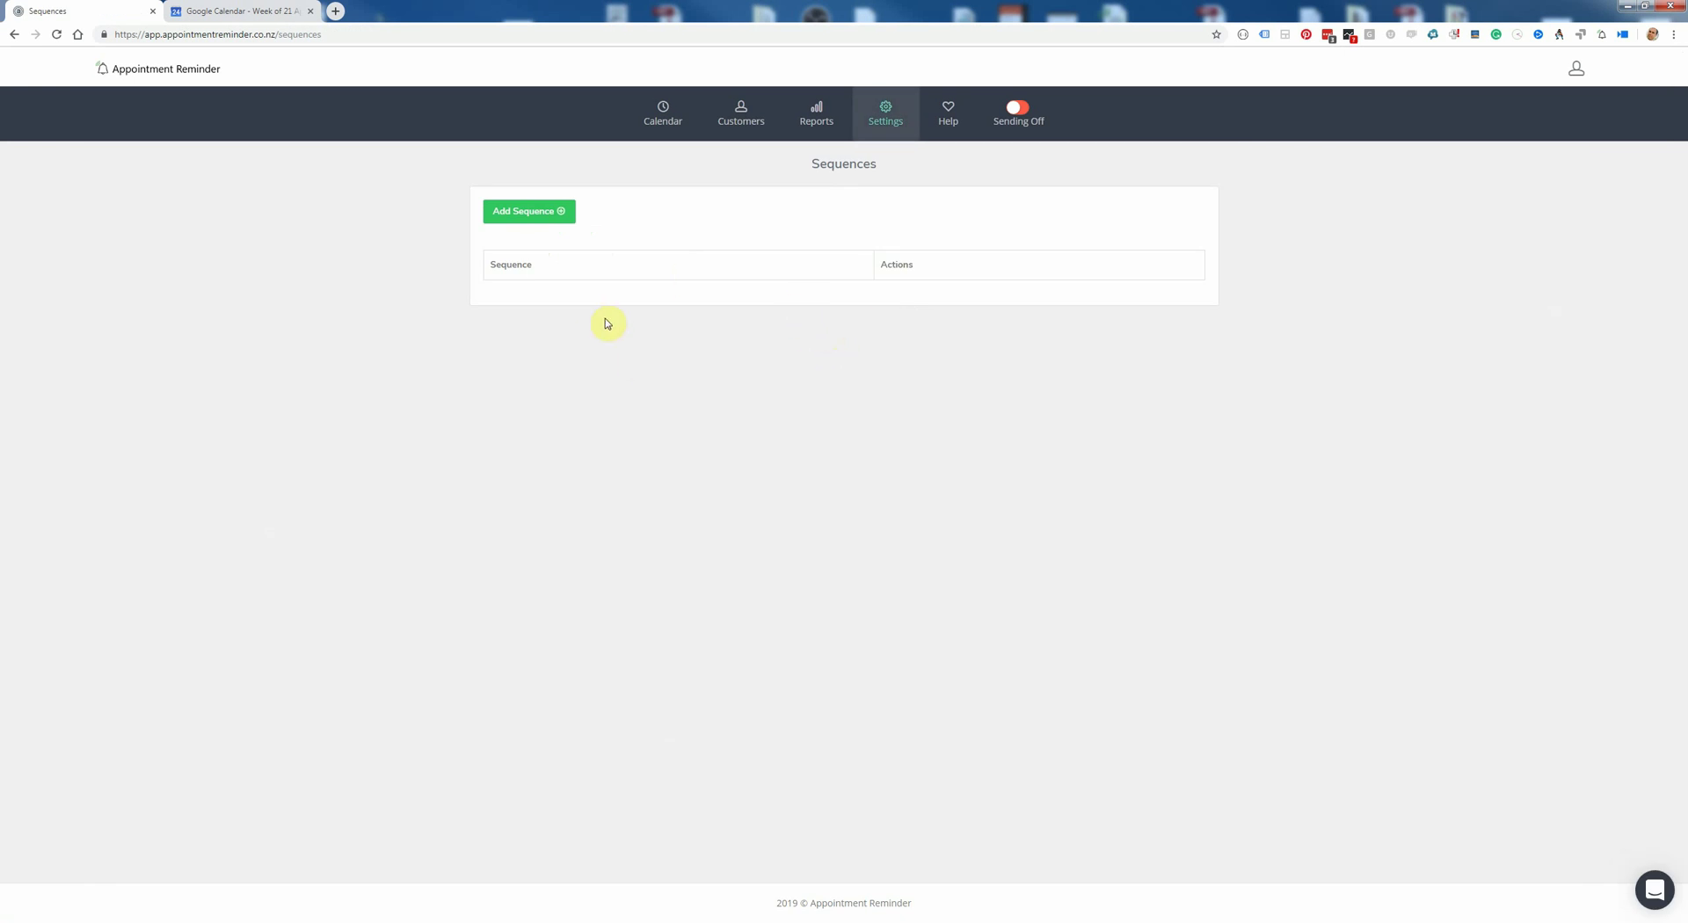
Start a new sequence named 'SMS Reminder and Email'
click(559, 211)
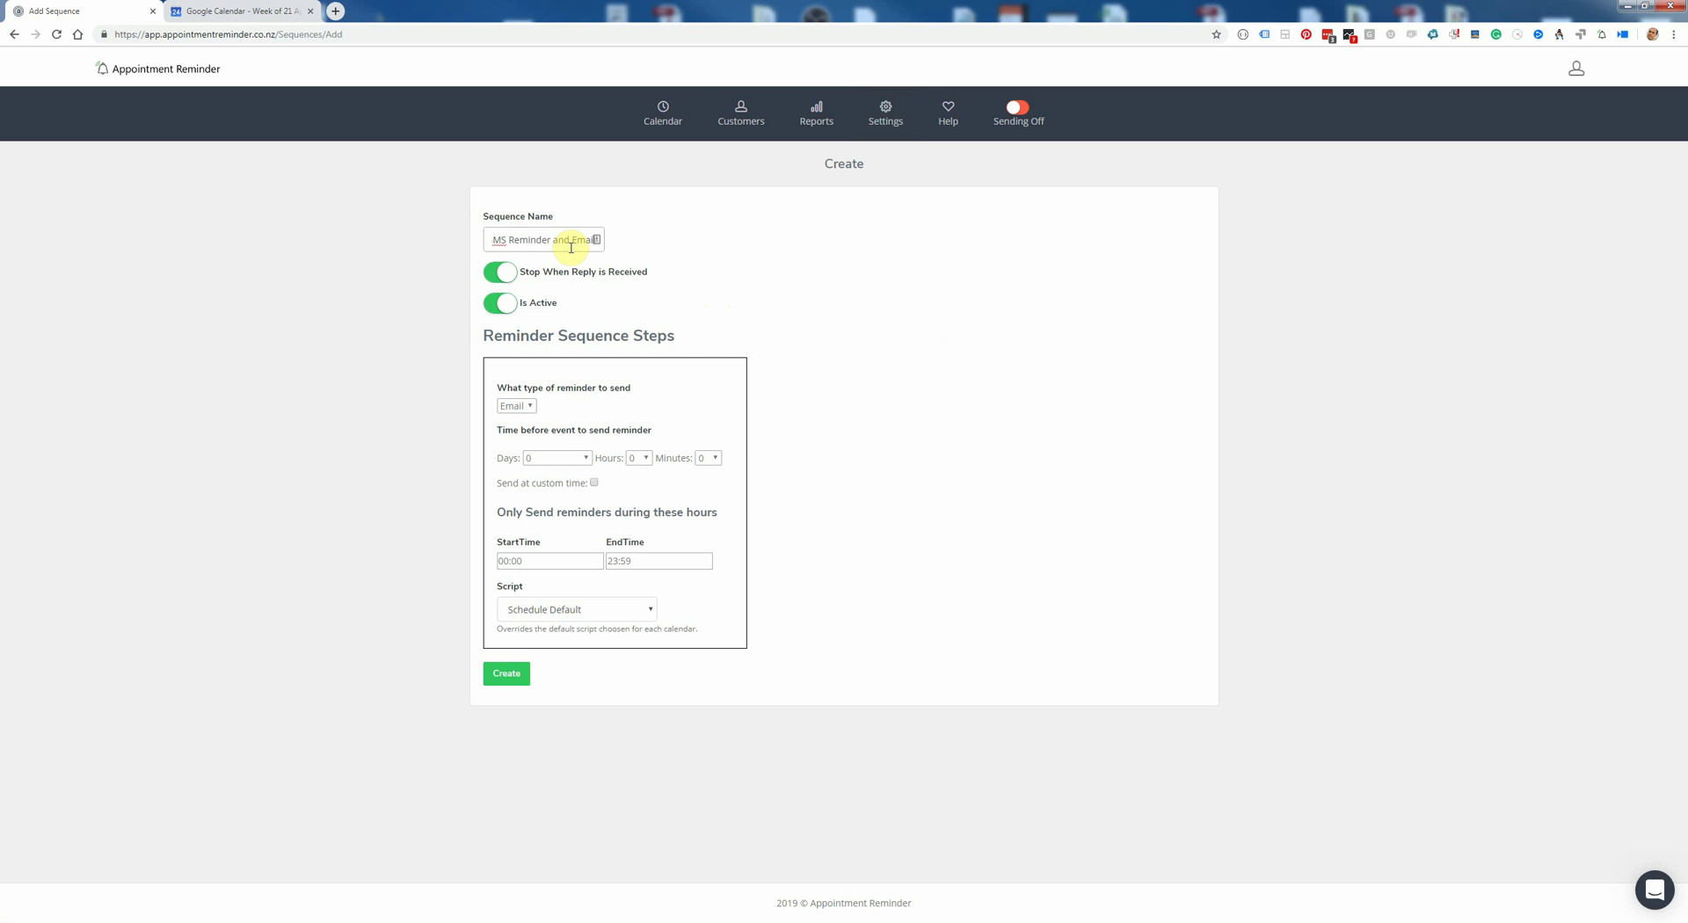
drag(562, 239, 472, 248)
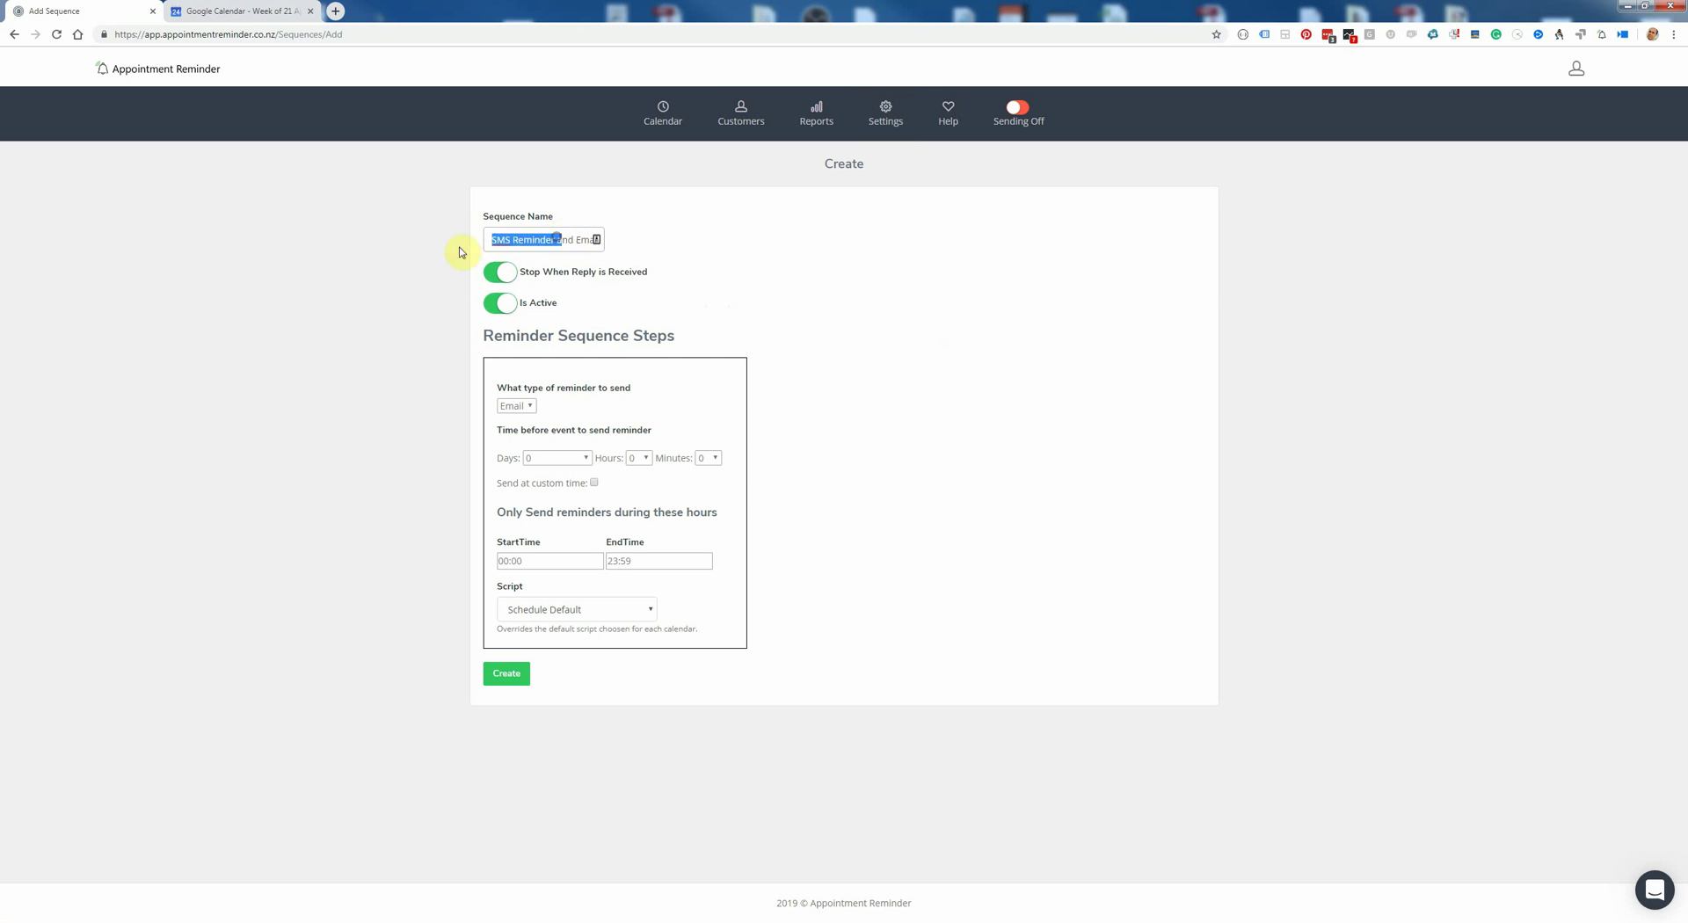
click(528, 241)
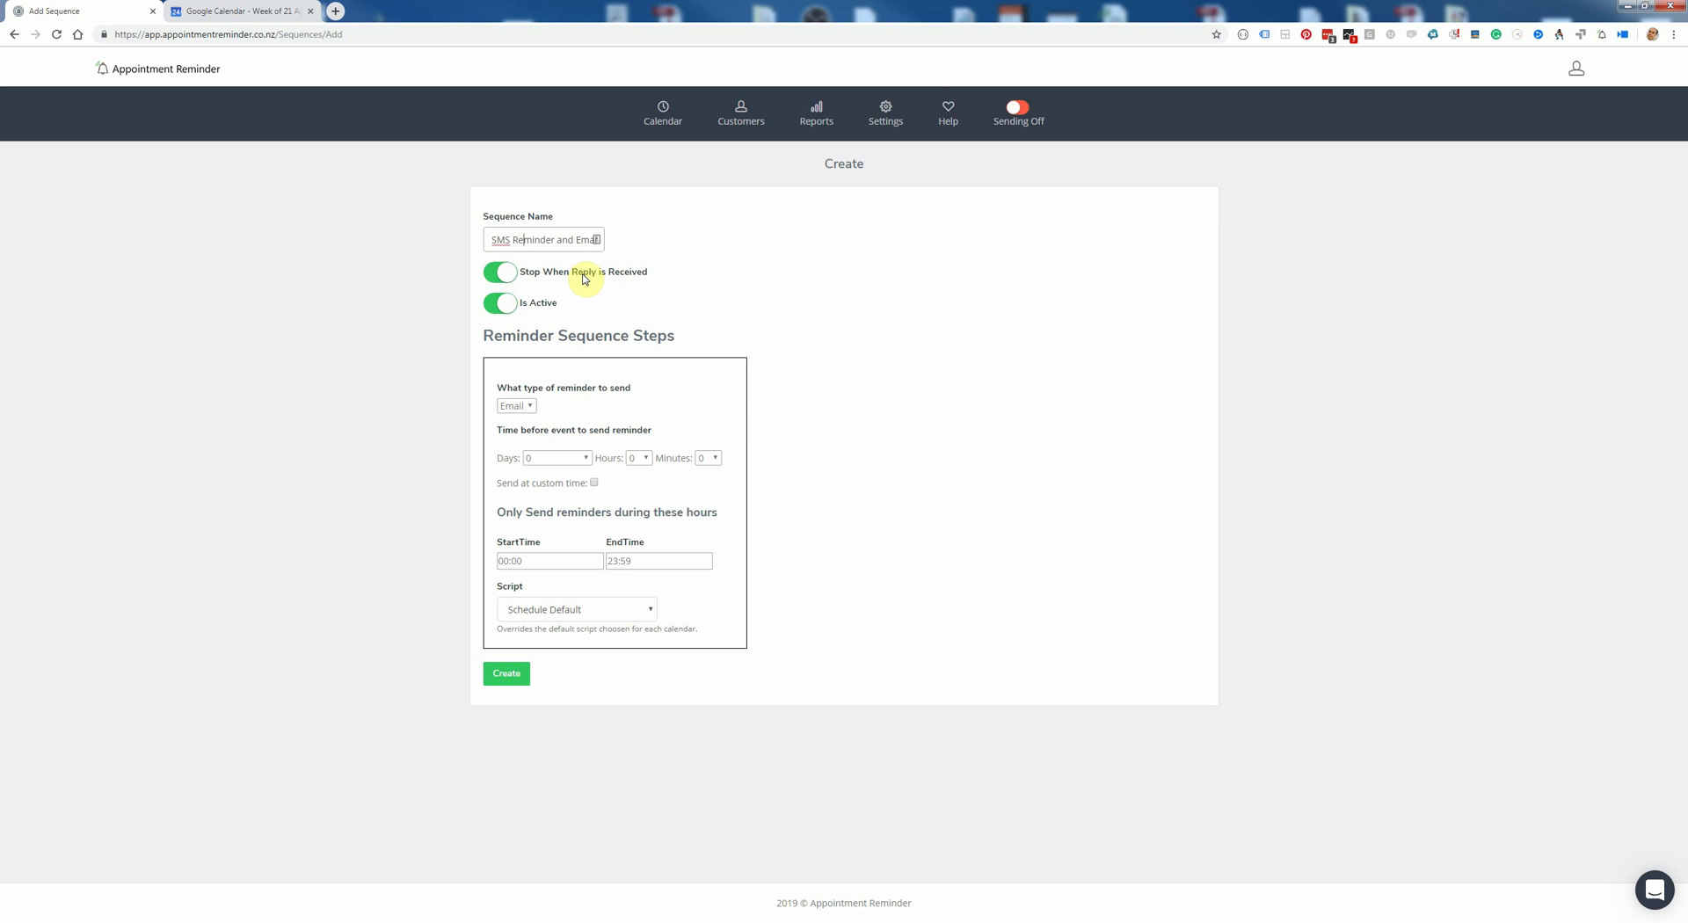
click(845, 329)
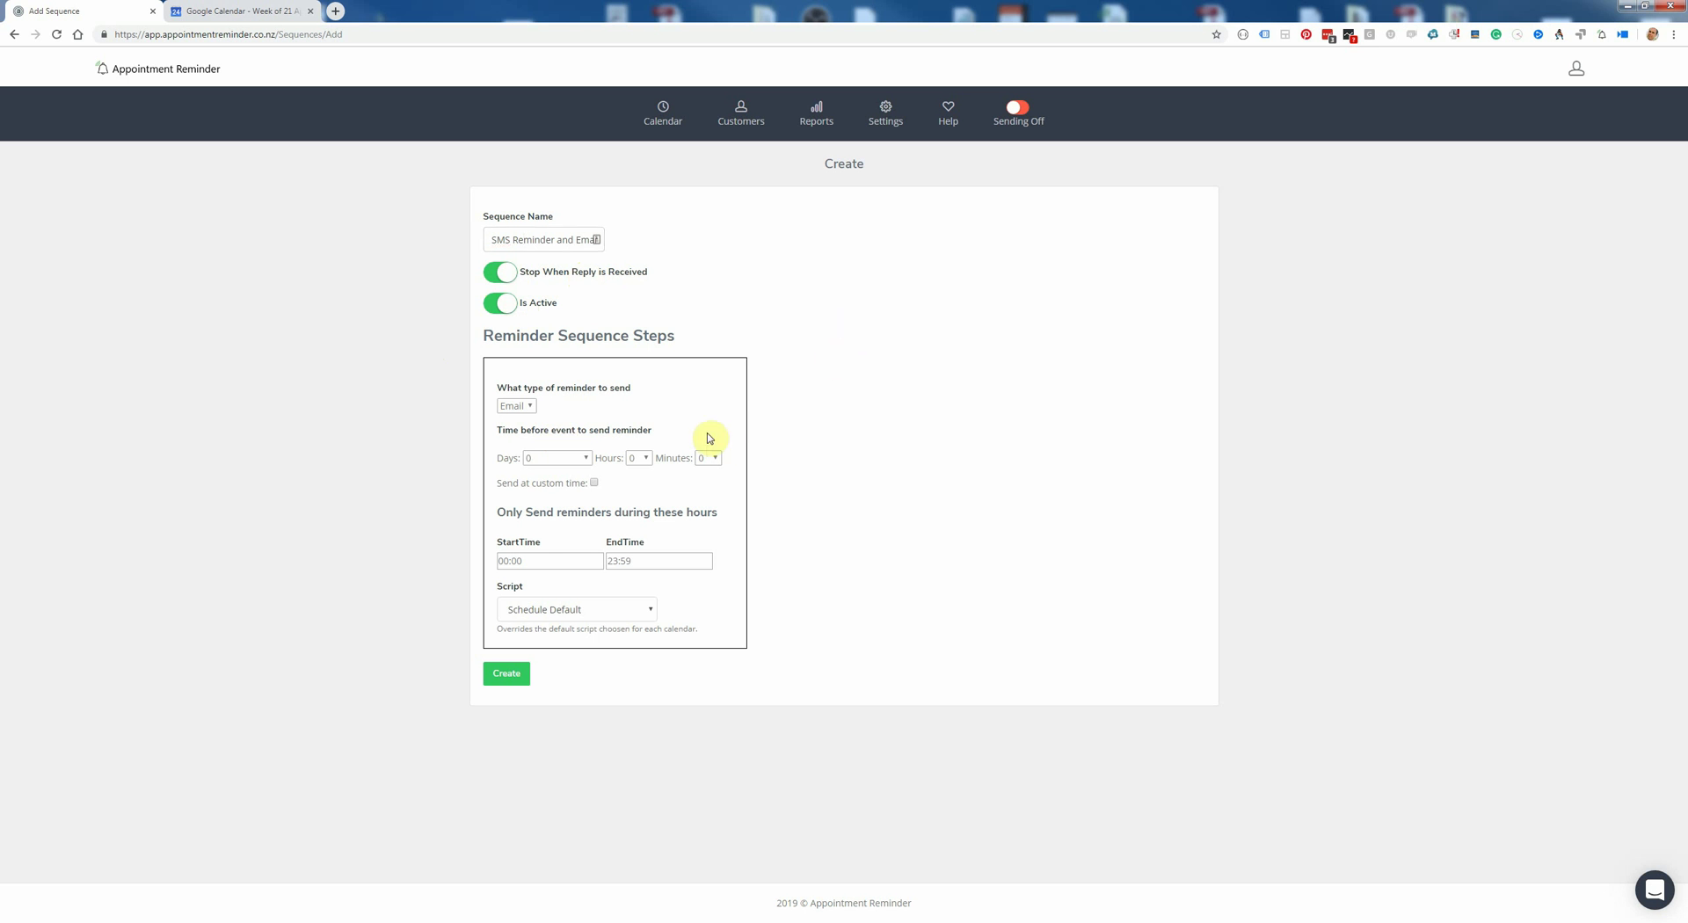
Set the first email step to send Immediately, with custom send time left off
click(553, 459)
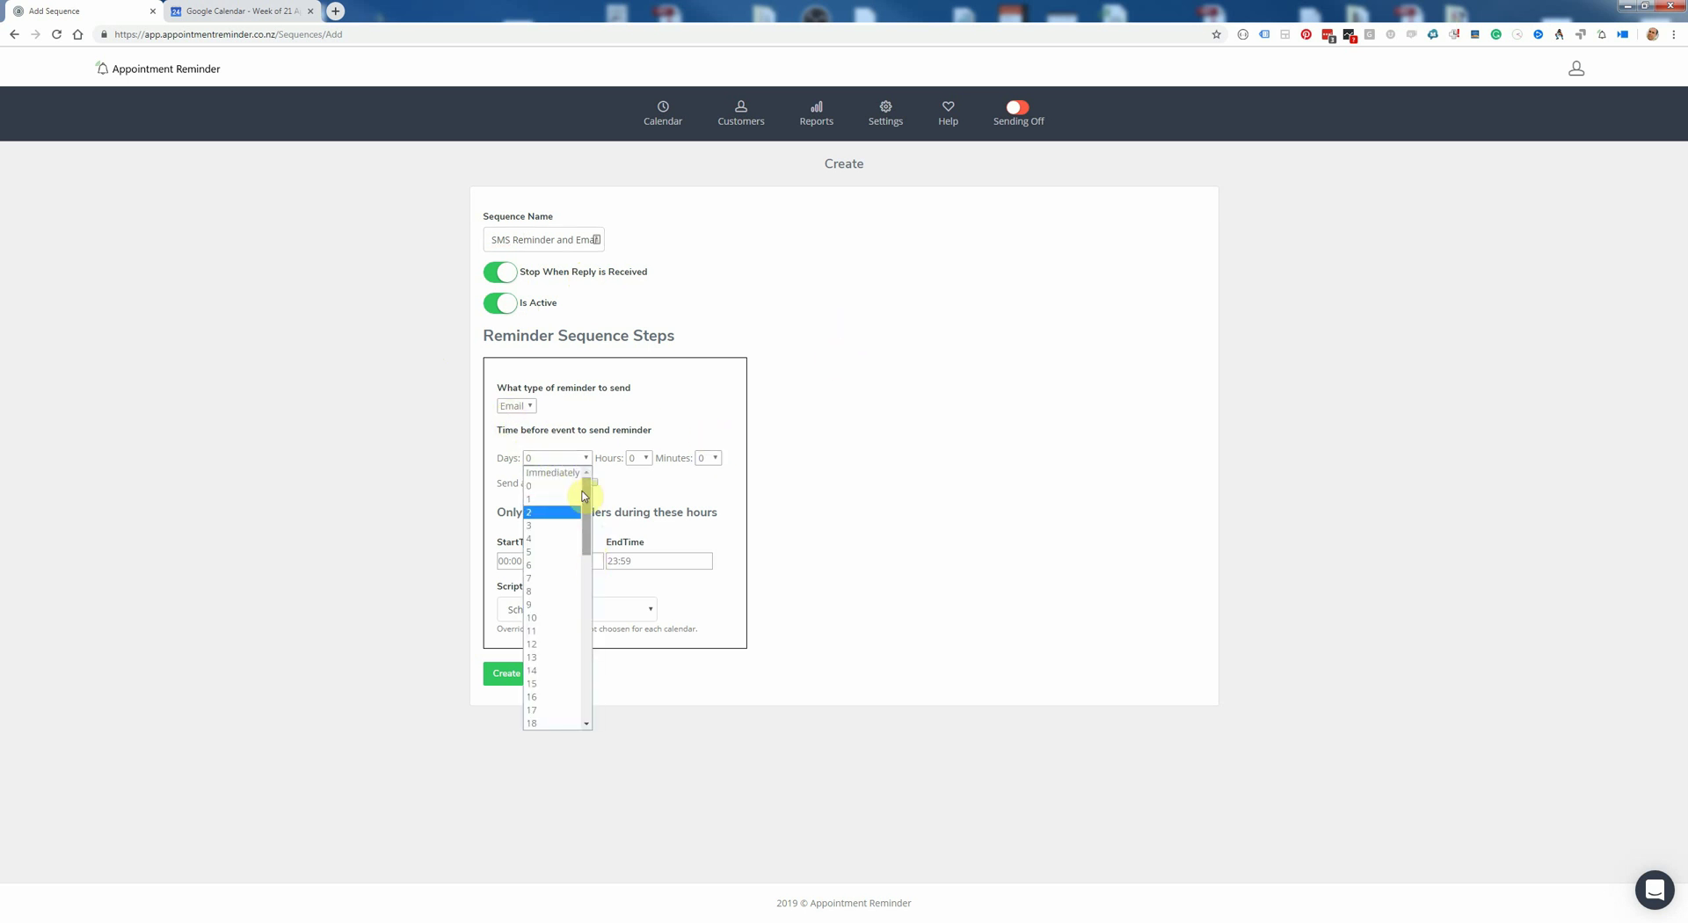
click(573, 476)
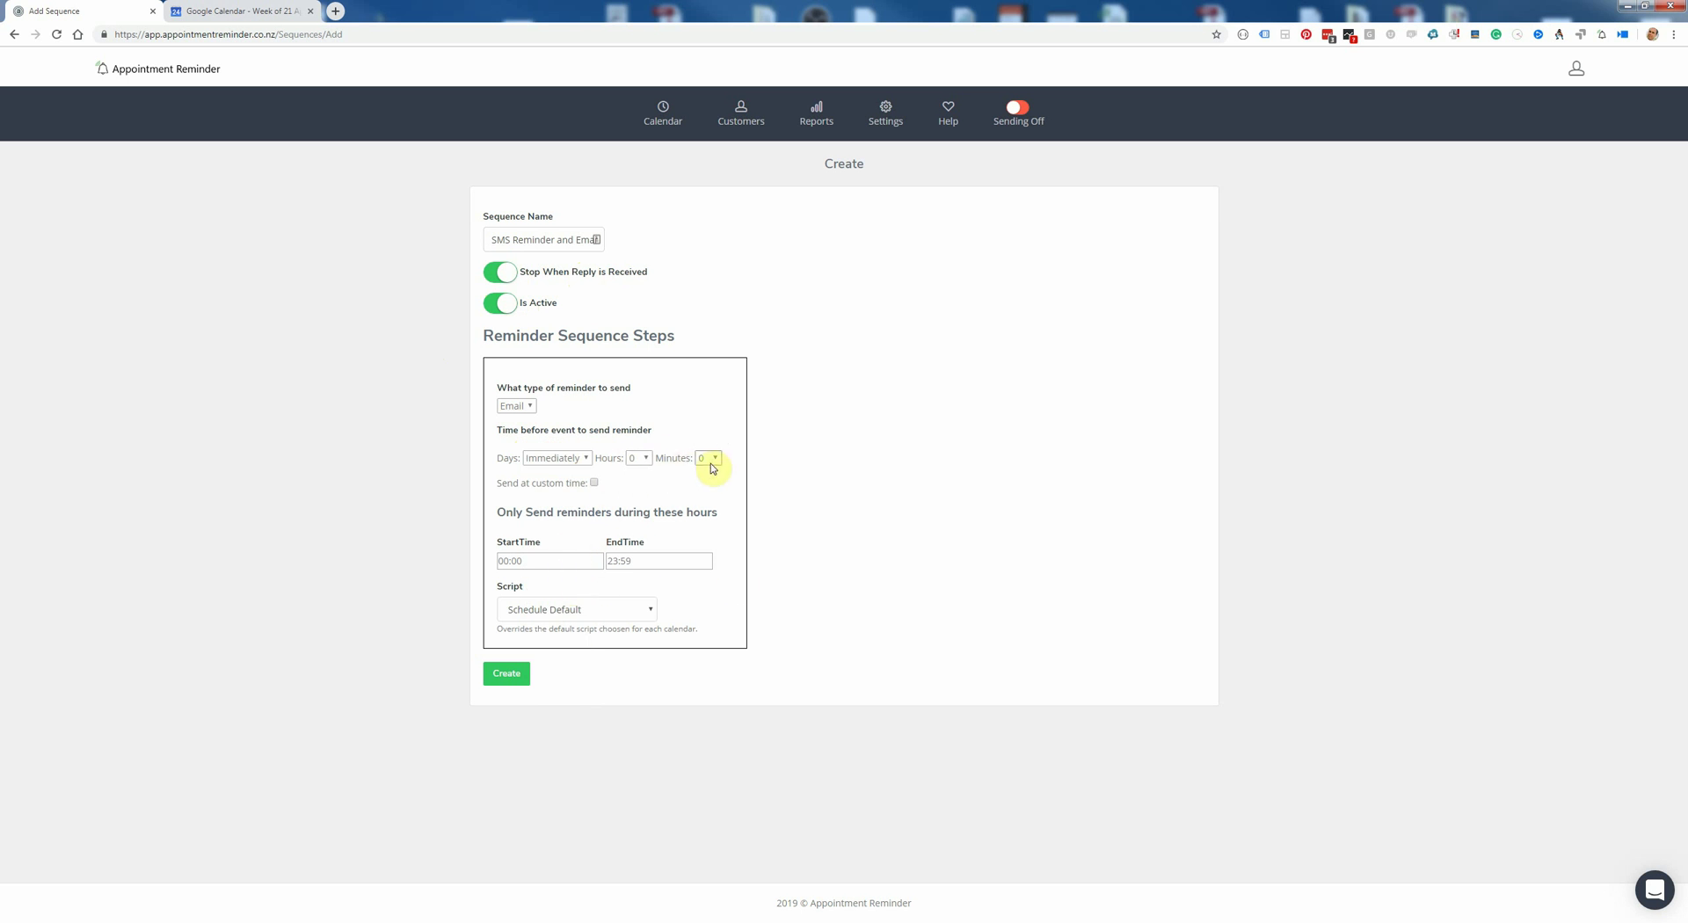
click(594, 483)
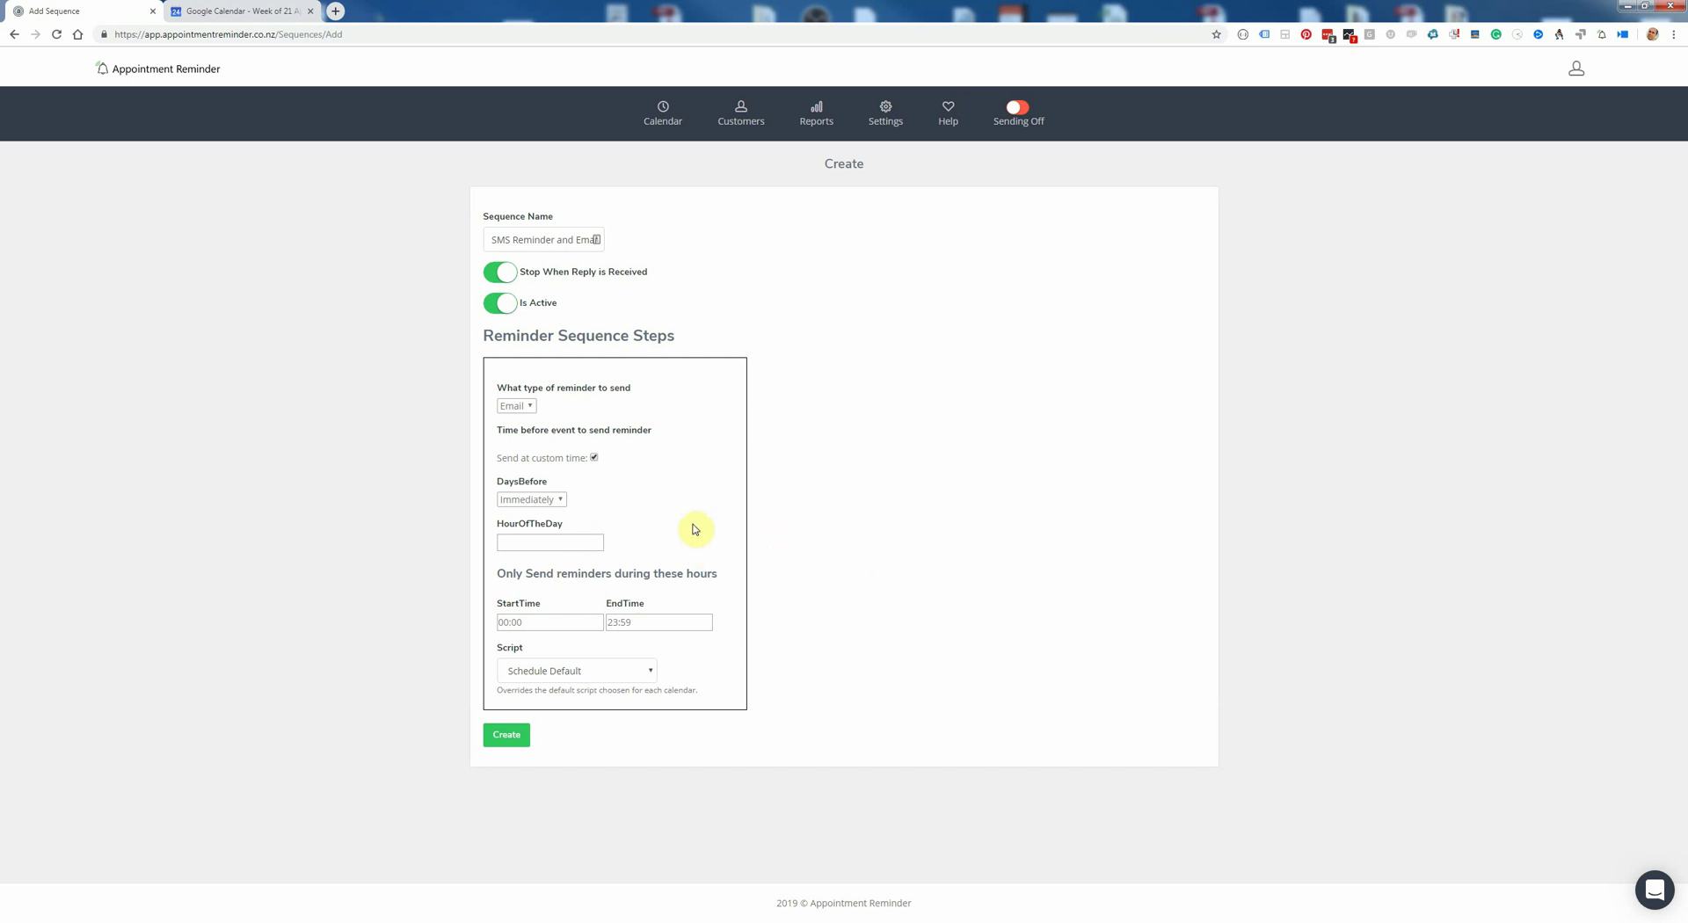
click(593, 459)
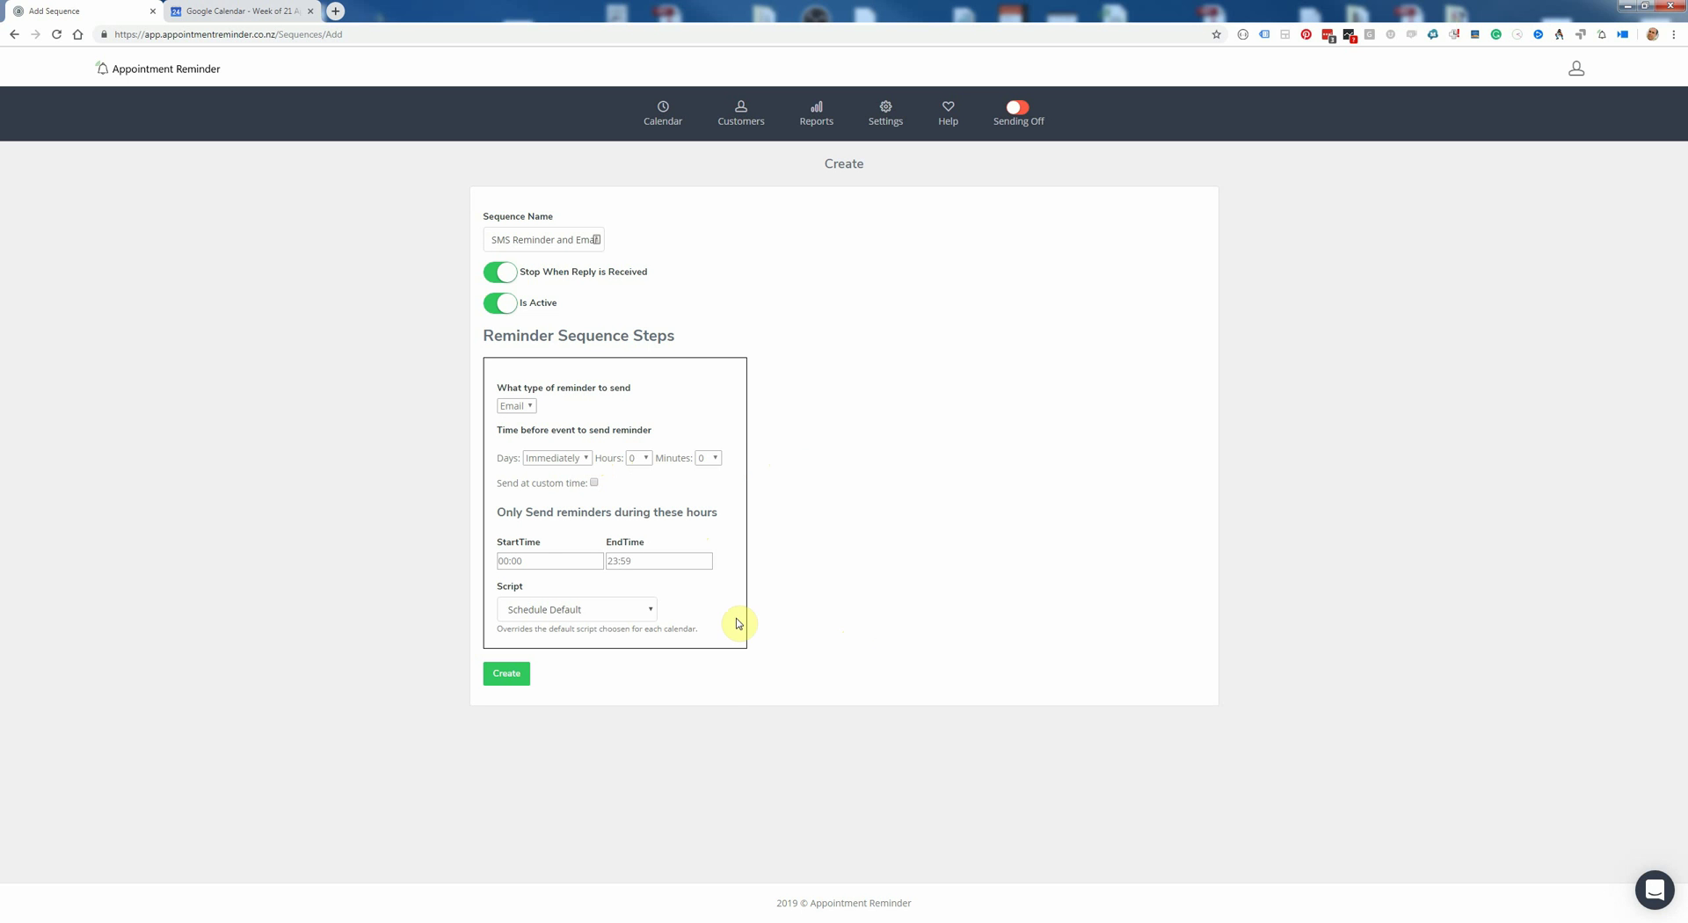
Choose Appointment Reminder Script as the script for the first step
click(611, 608)
click(613, 608)
click(626, 611)
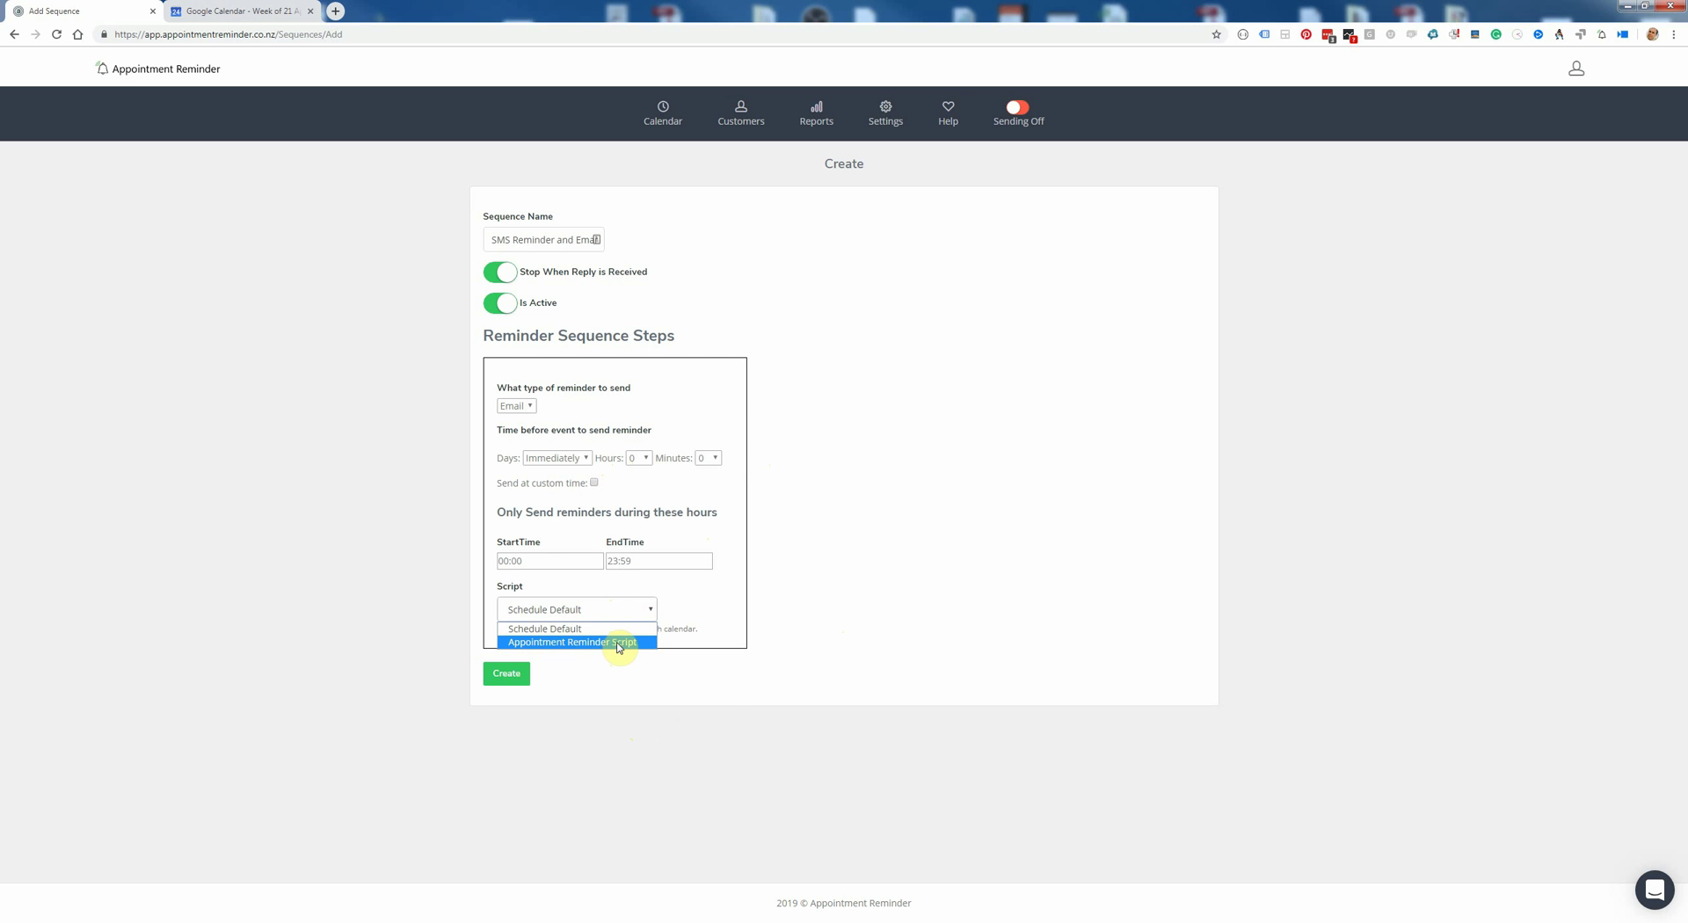
click(701, 593)
click(646, 610)
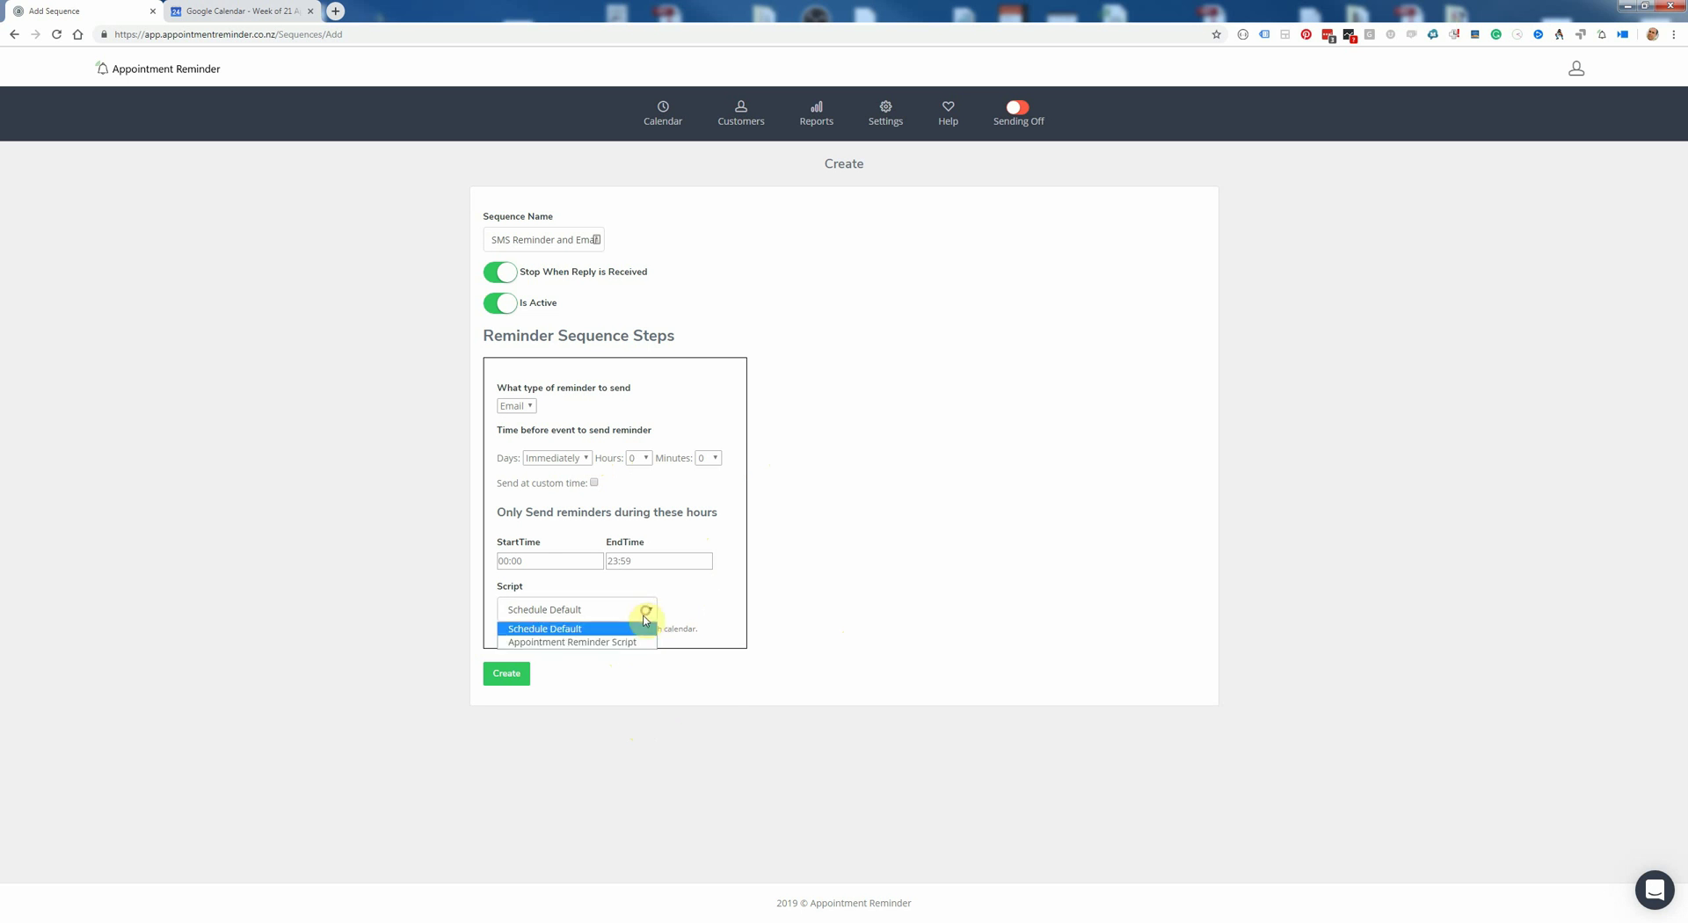
click(641, 590)
click(641, 607)
click(630, 644)
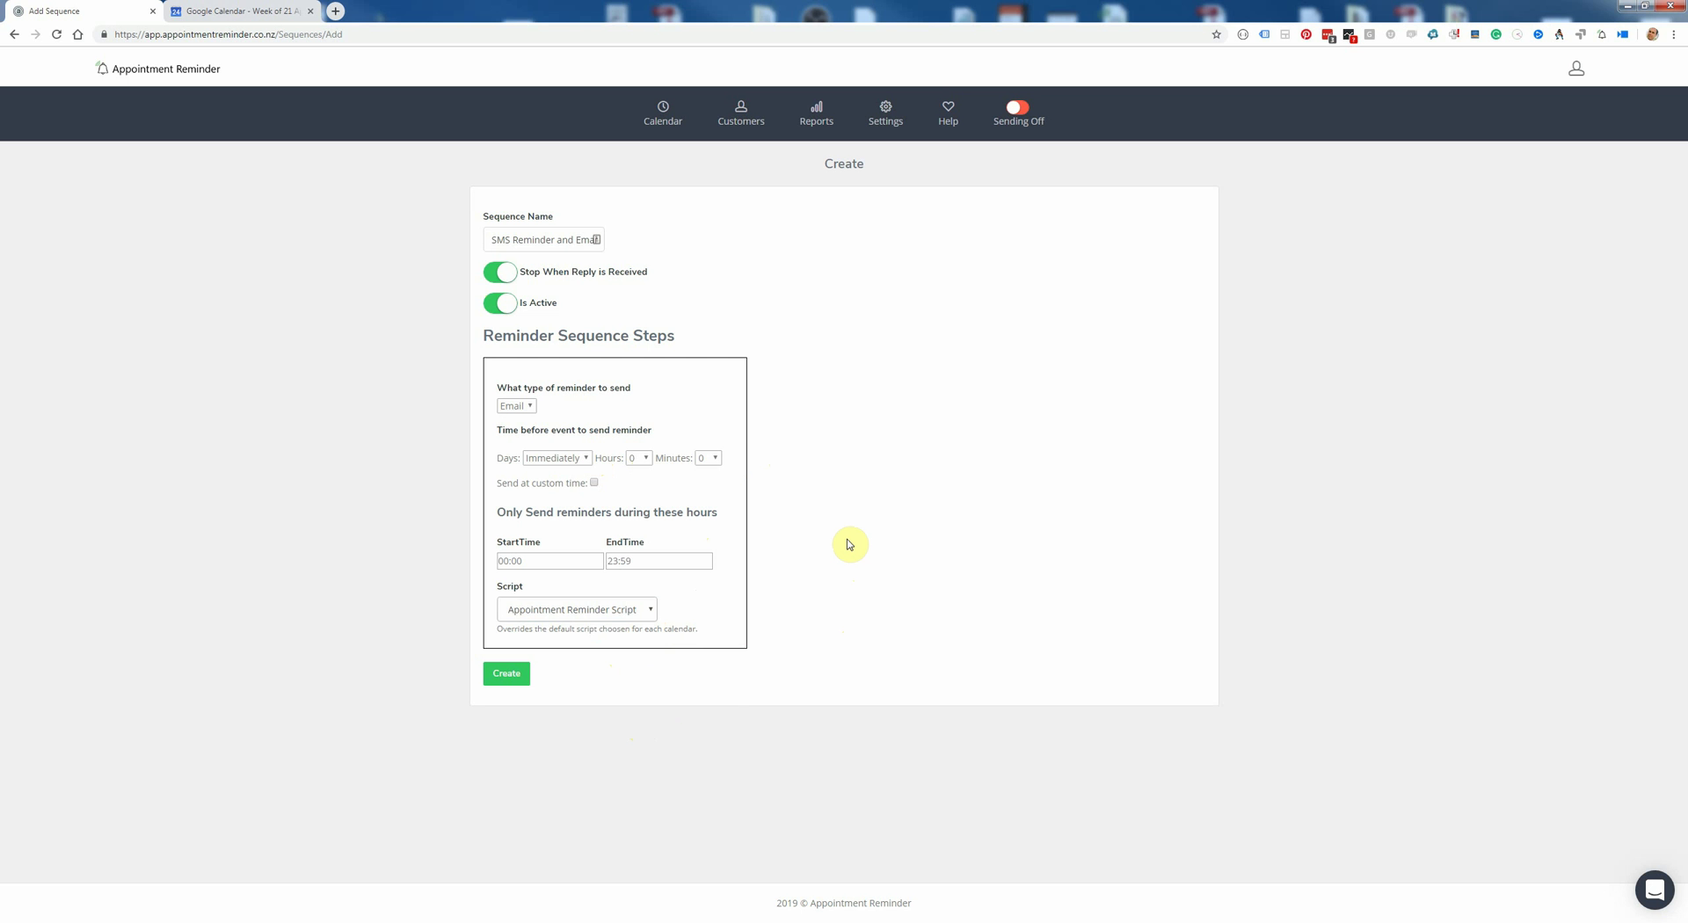
Create the sequence and add a second SMS step sent 1 day before
click(517, 683)
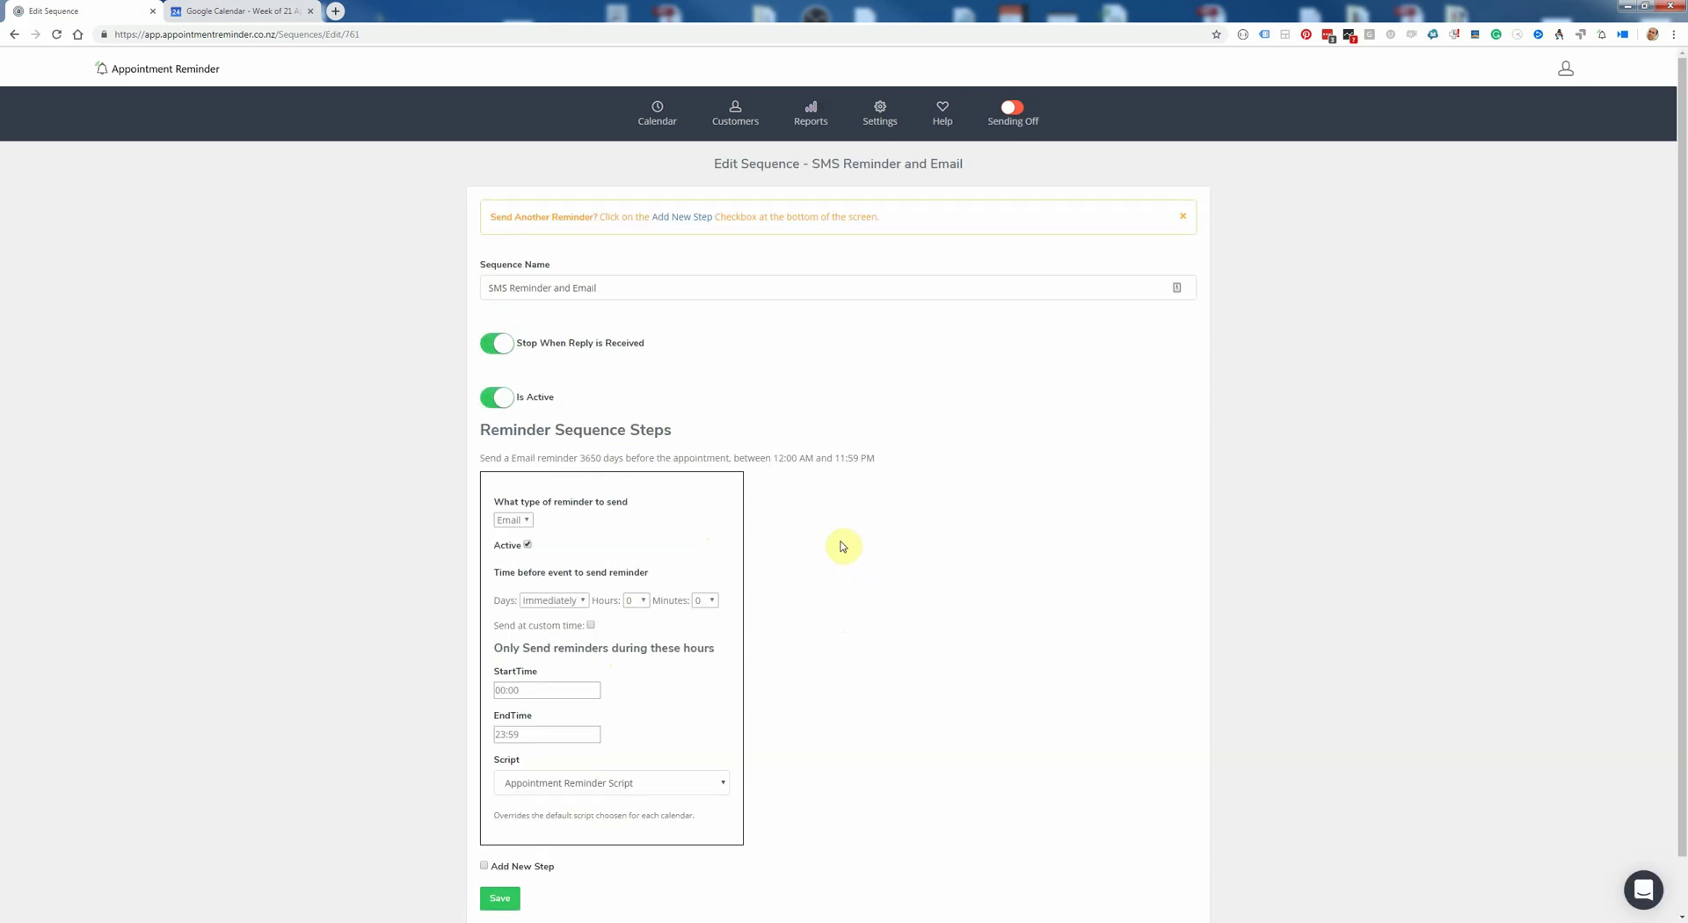
scroll(844, 550, down, 1)
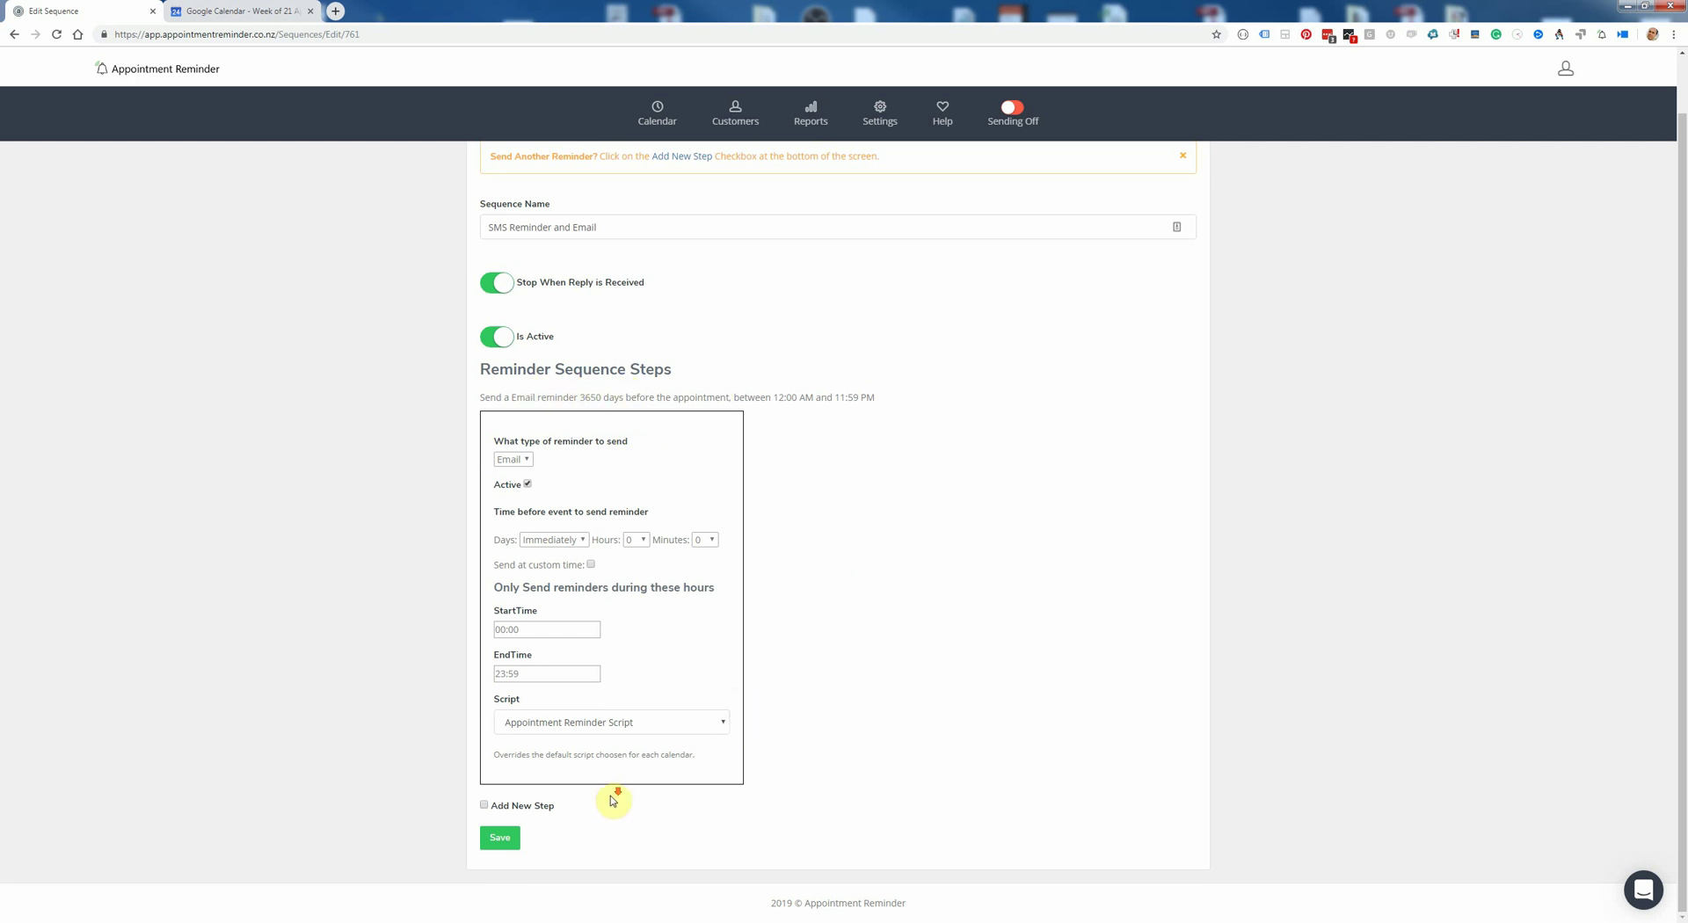
click(520, 805)
scroll(591, 750, down, 5)
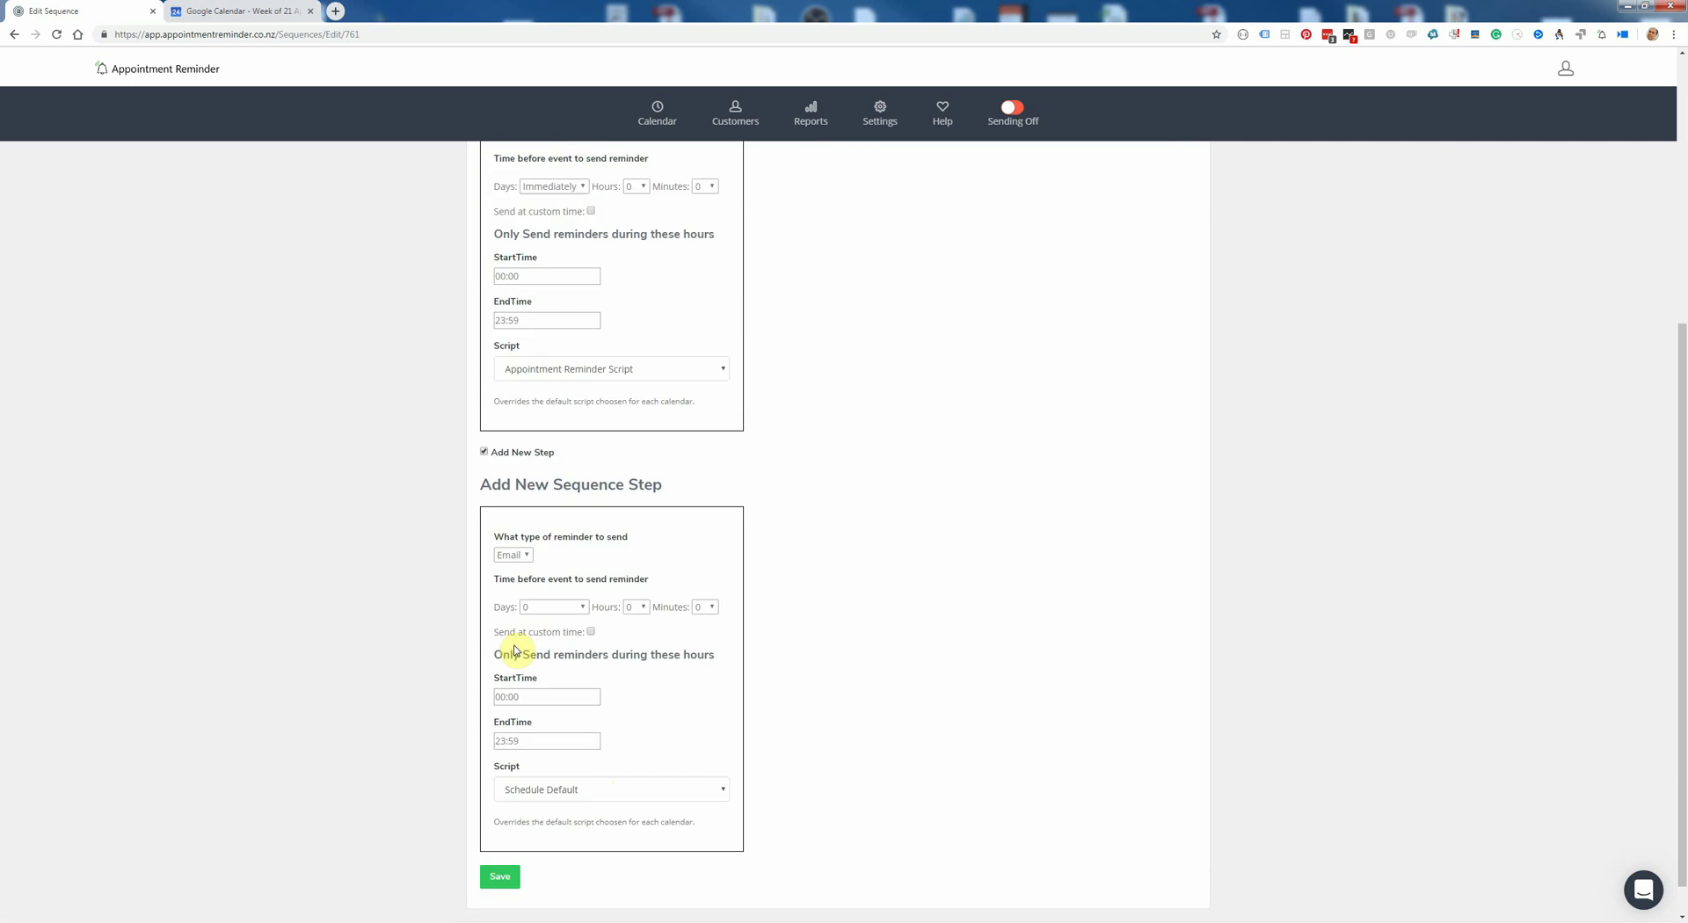
click(513, 516)
click(508, 543)
click(581, 568)
click(564, 610)
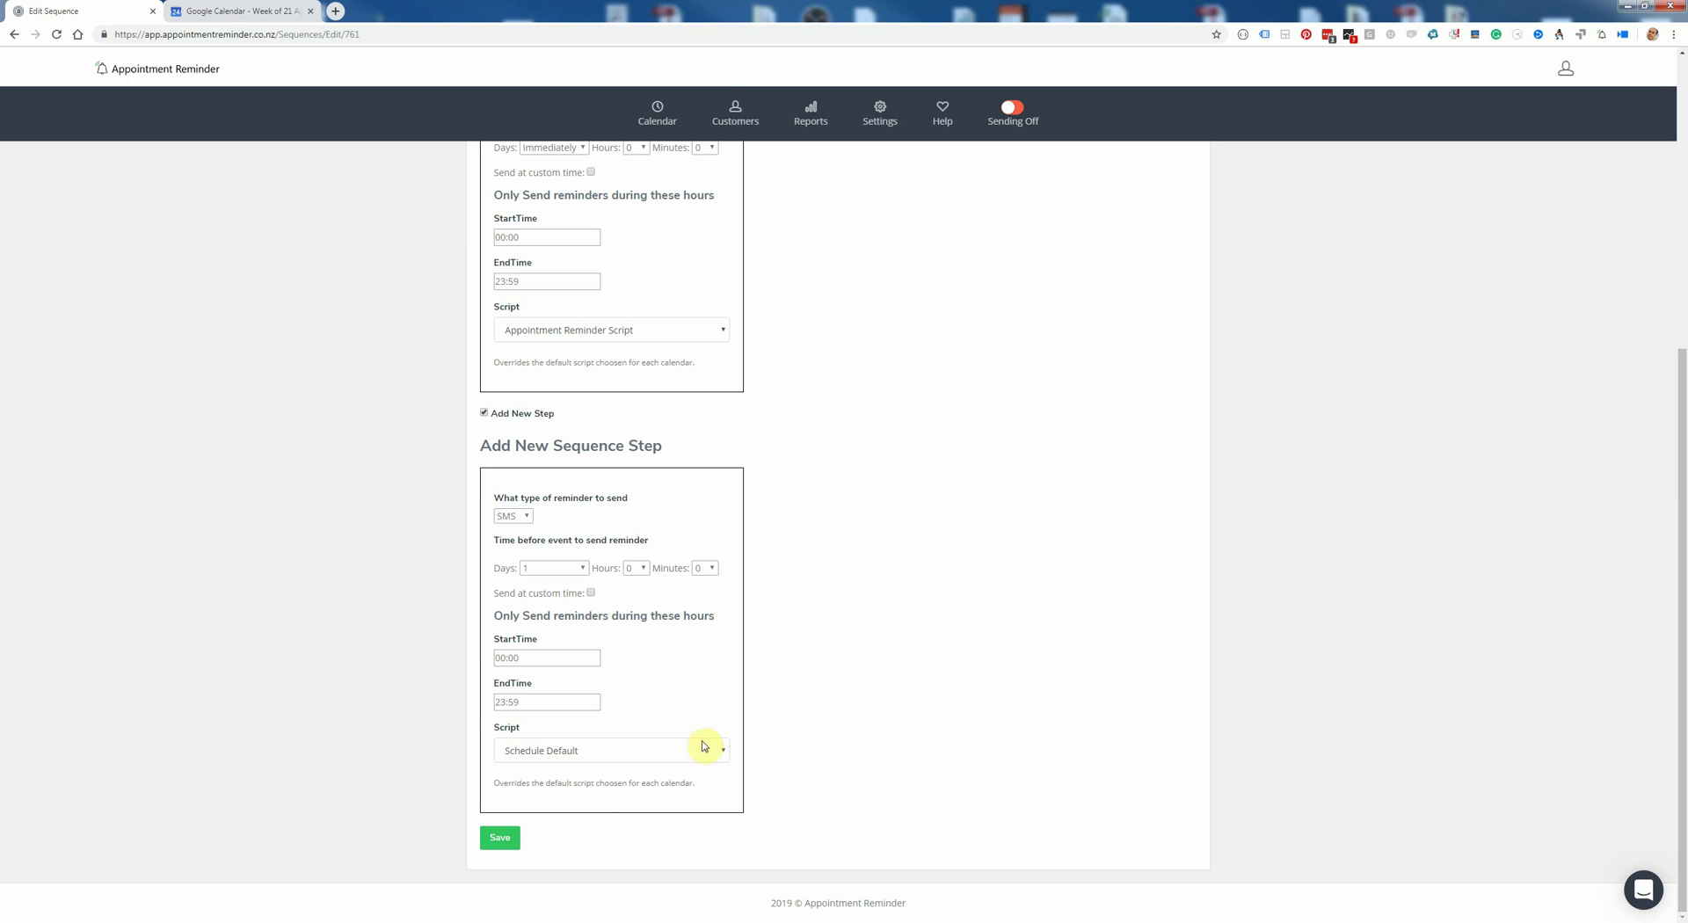
Give the SMS step the Appointment Reminder Script and save the sequence
click(676, 752)
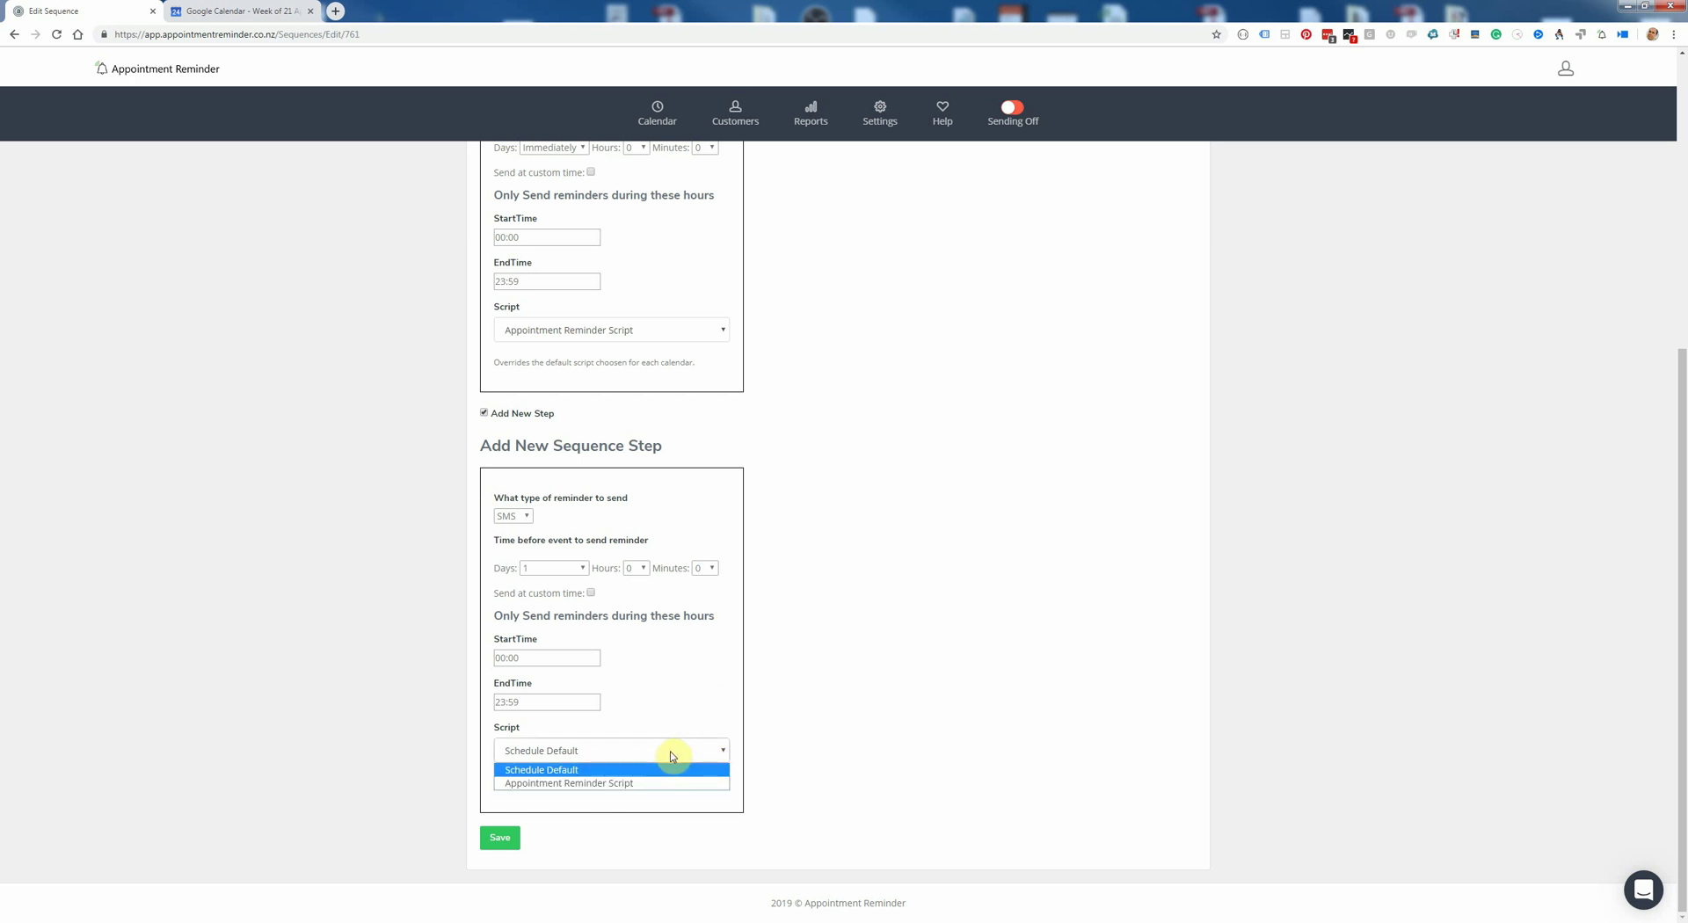
click(677, 751)
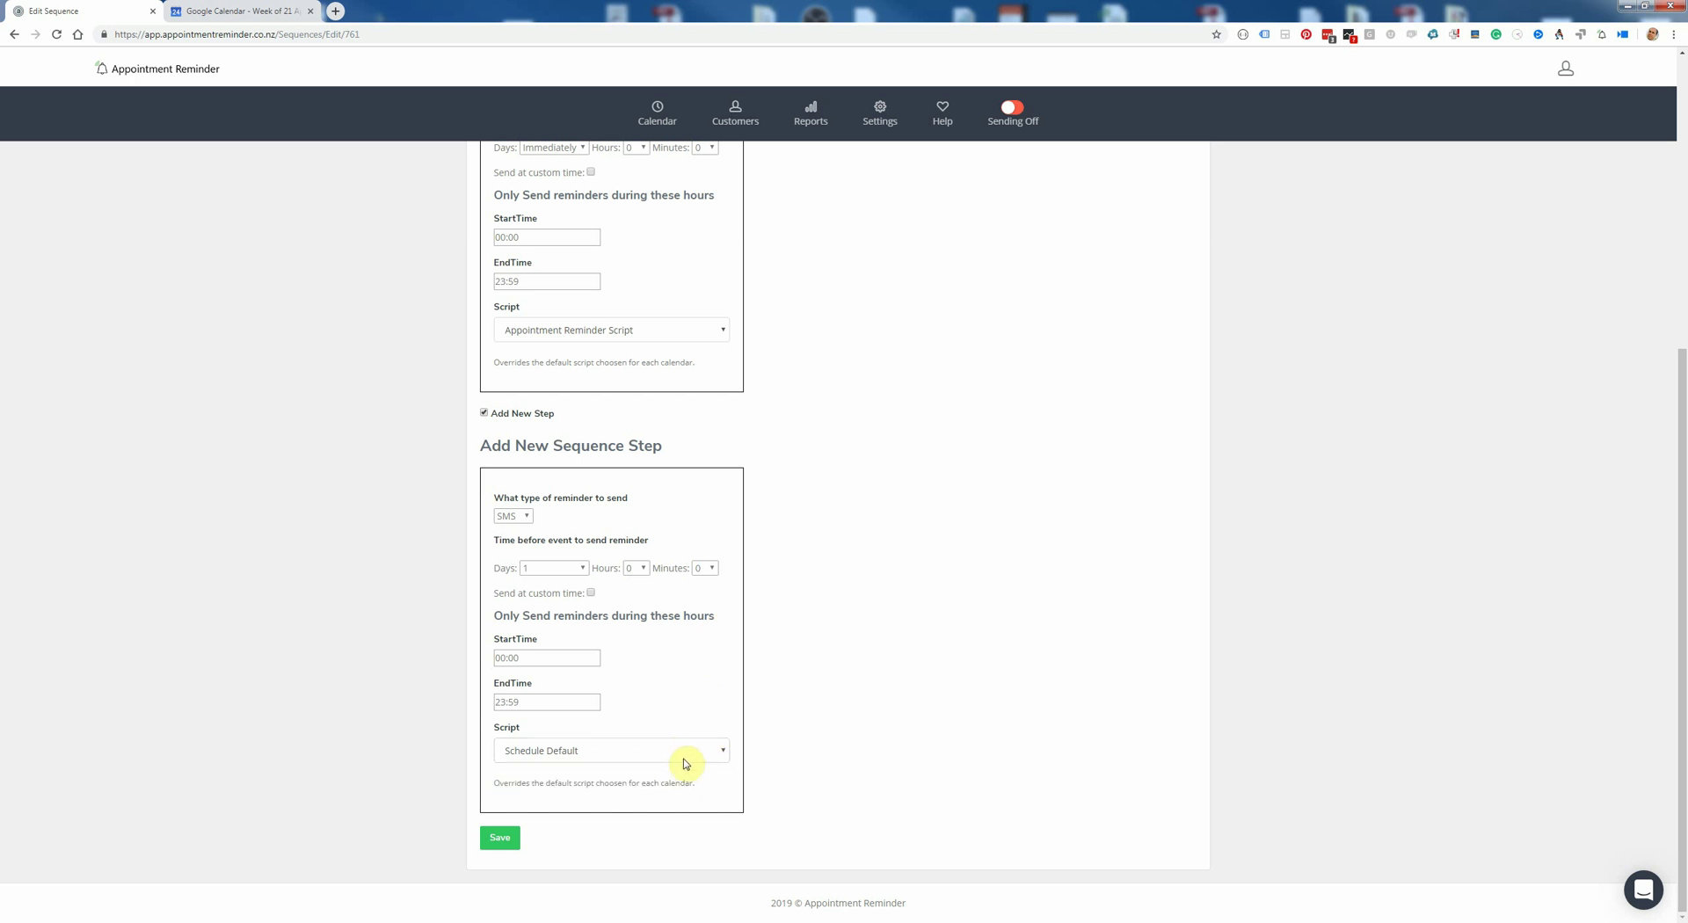
click(685, 753)
click(700, 719)
click(669, 749)
click(695, 719)
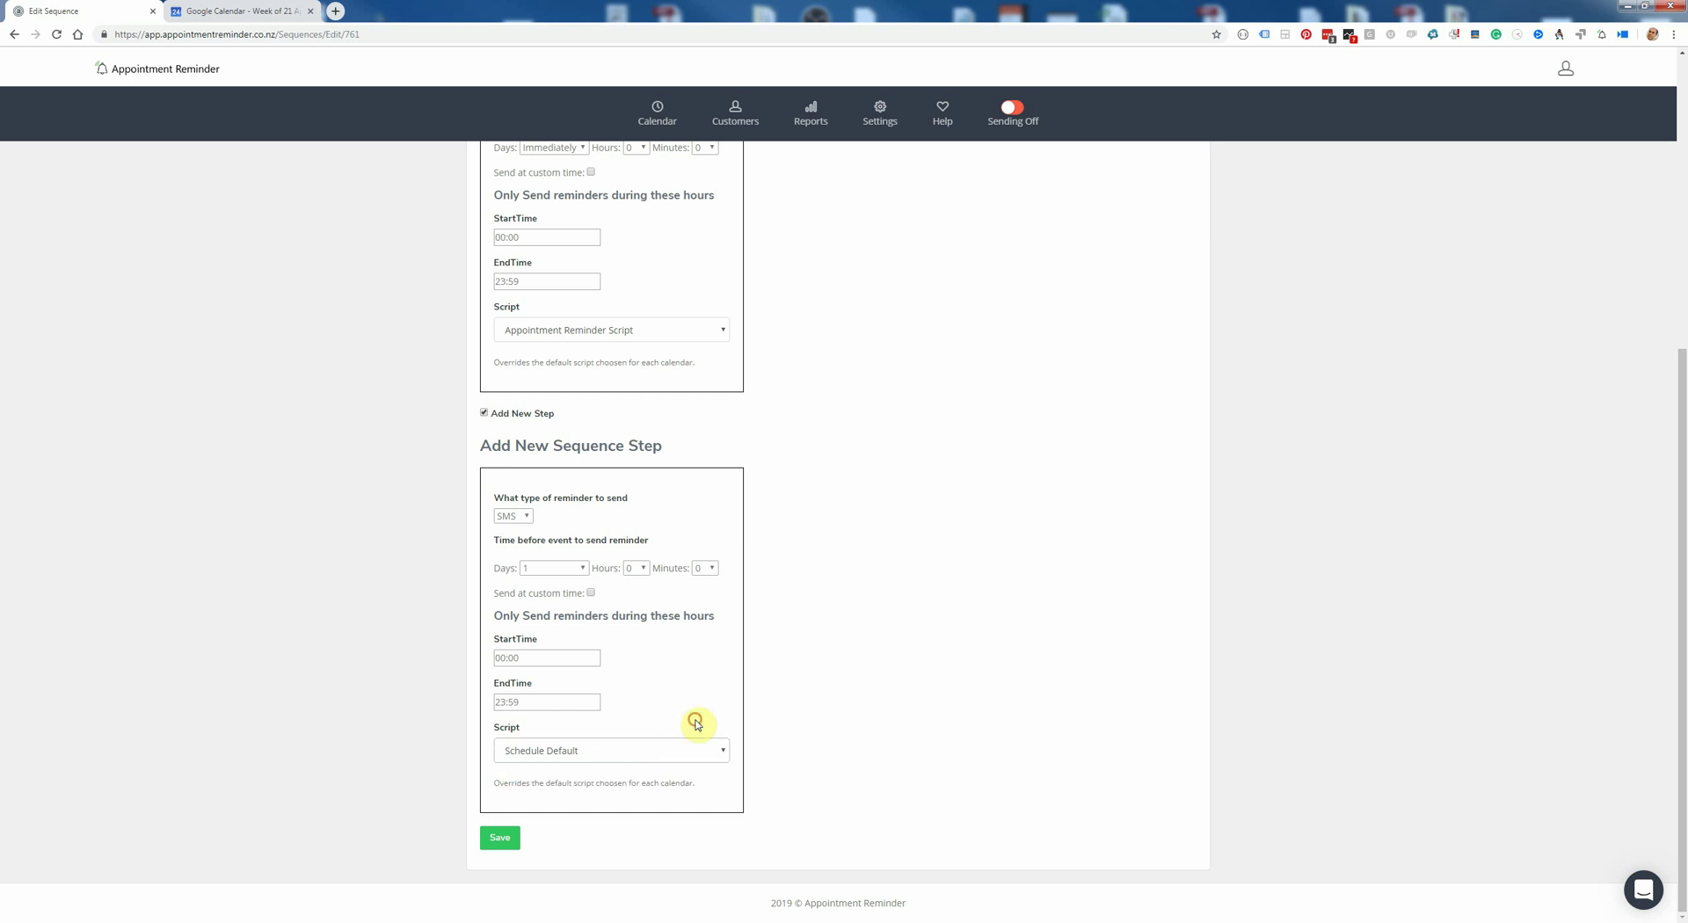
click(655, 759)
click(673, 782)
click(506, 840)
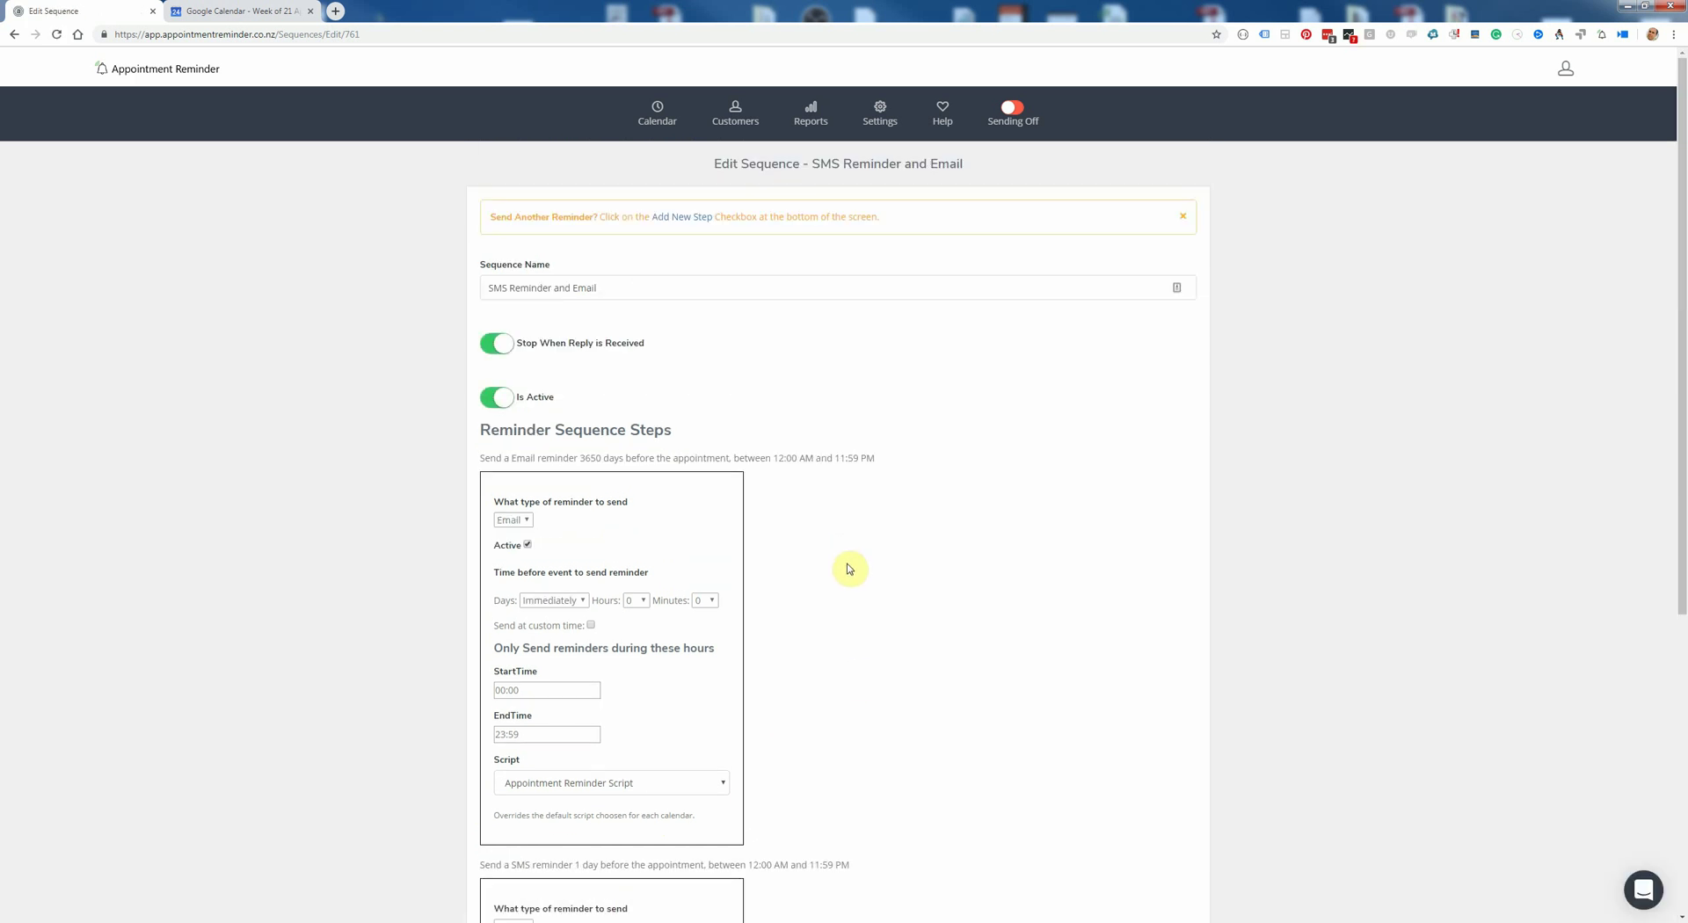
Review the saved sequence, then return to the Sequences list showing SMS Reminder and Email
scroll(755, 489, down, 1)
drag(425, 331, 874, 346)
click(879, 343)
scroll(856, 417, down, 2)
drag(423, 543, 836, 535)
click(839, 536)
scroll(849, 588, down, 2)
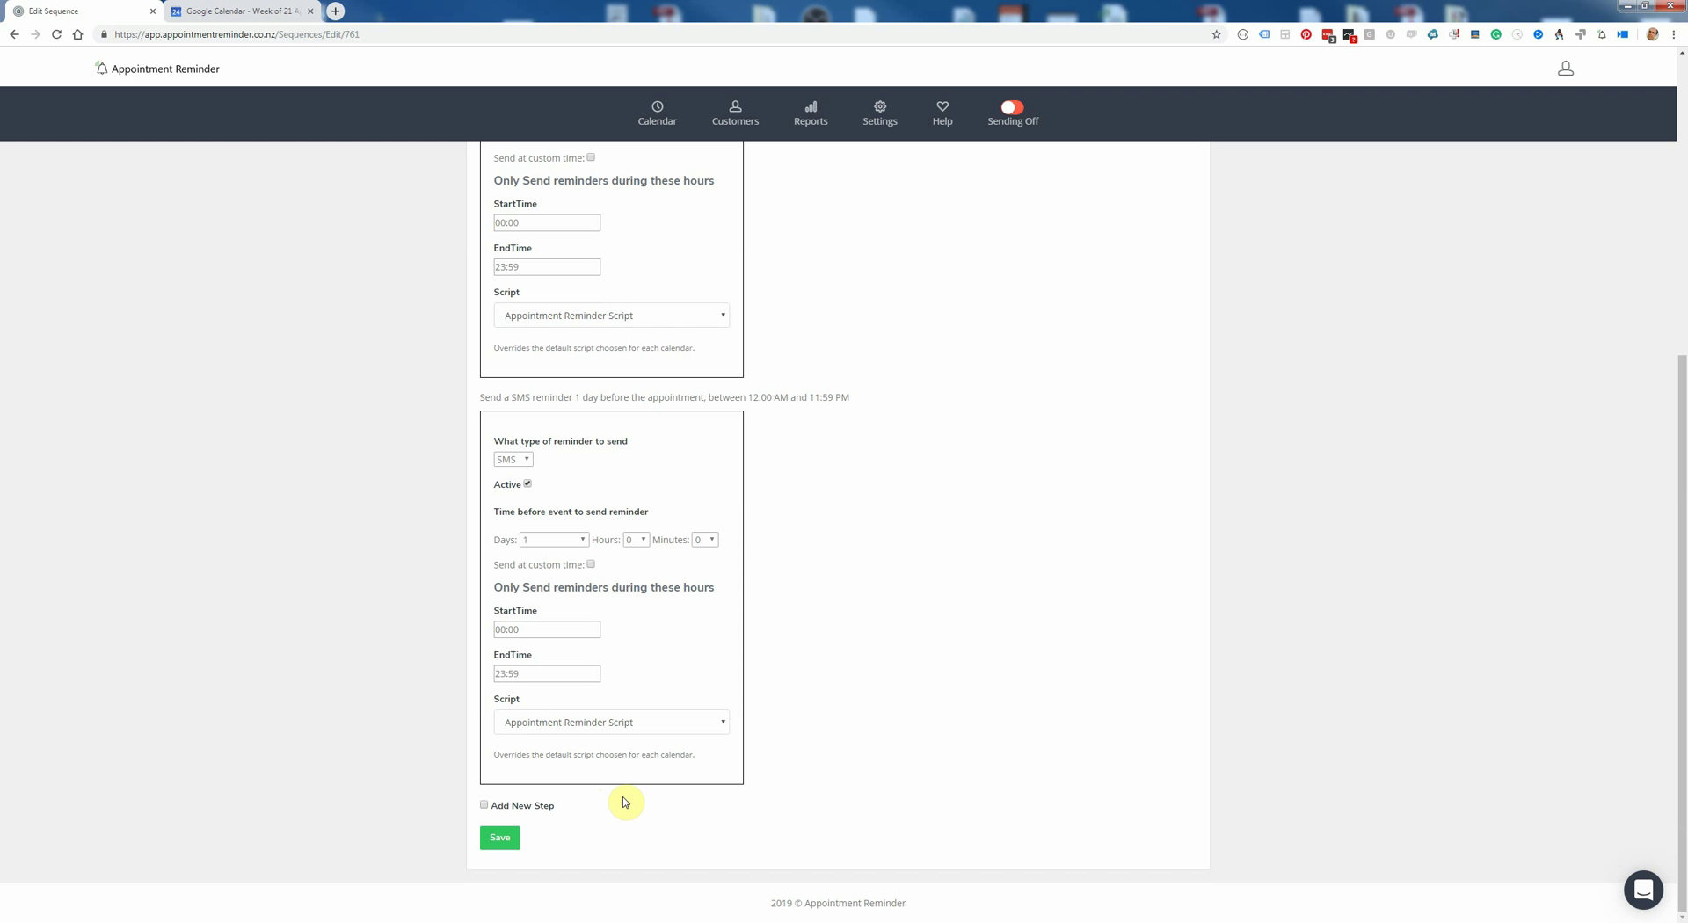
scroll(629, 796, up, 5)
mouse_move(880, 114)
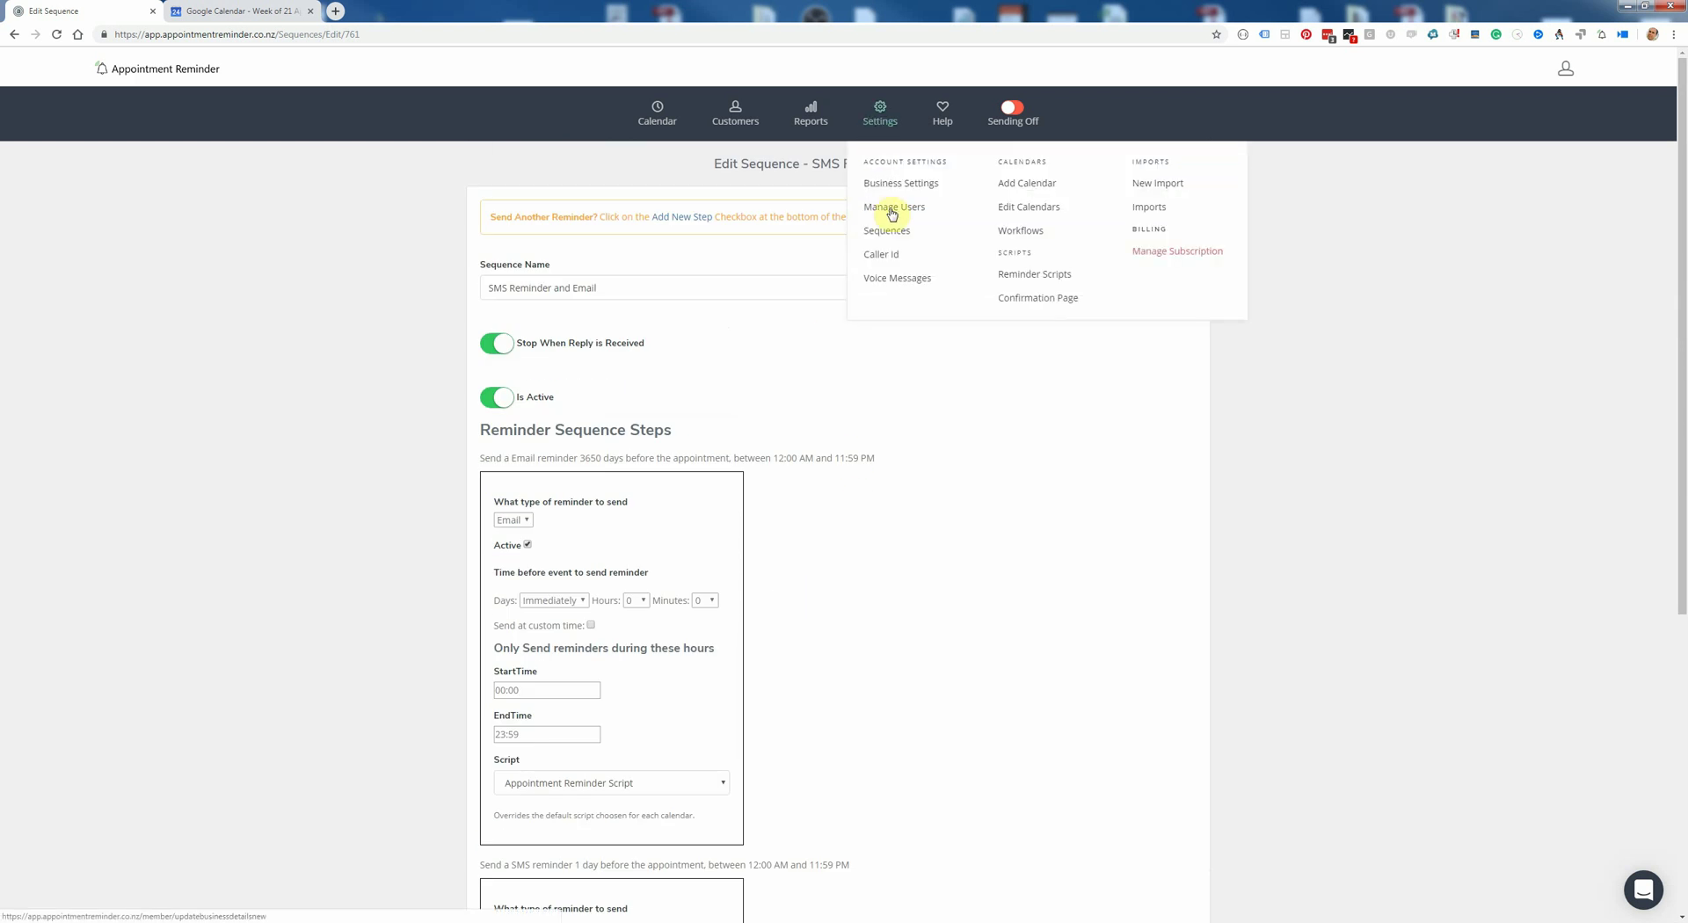
click(888, 230)
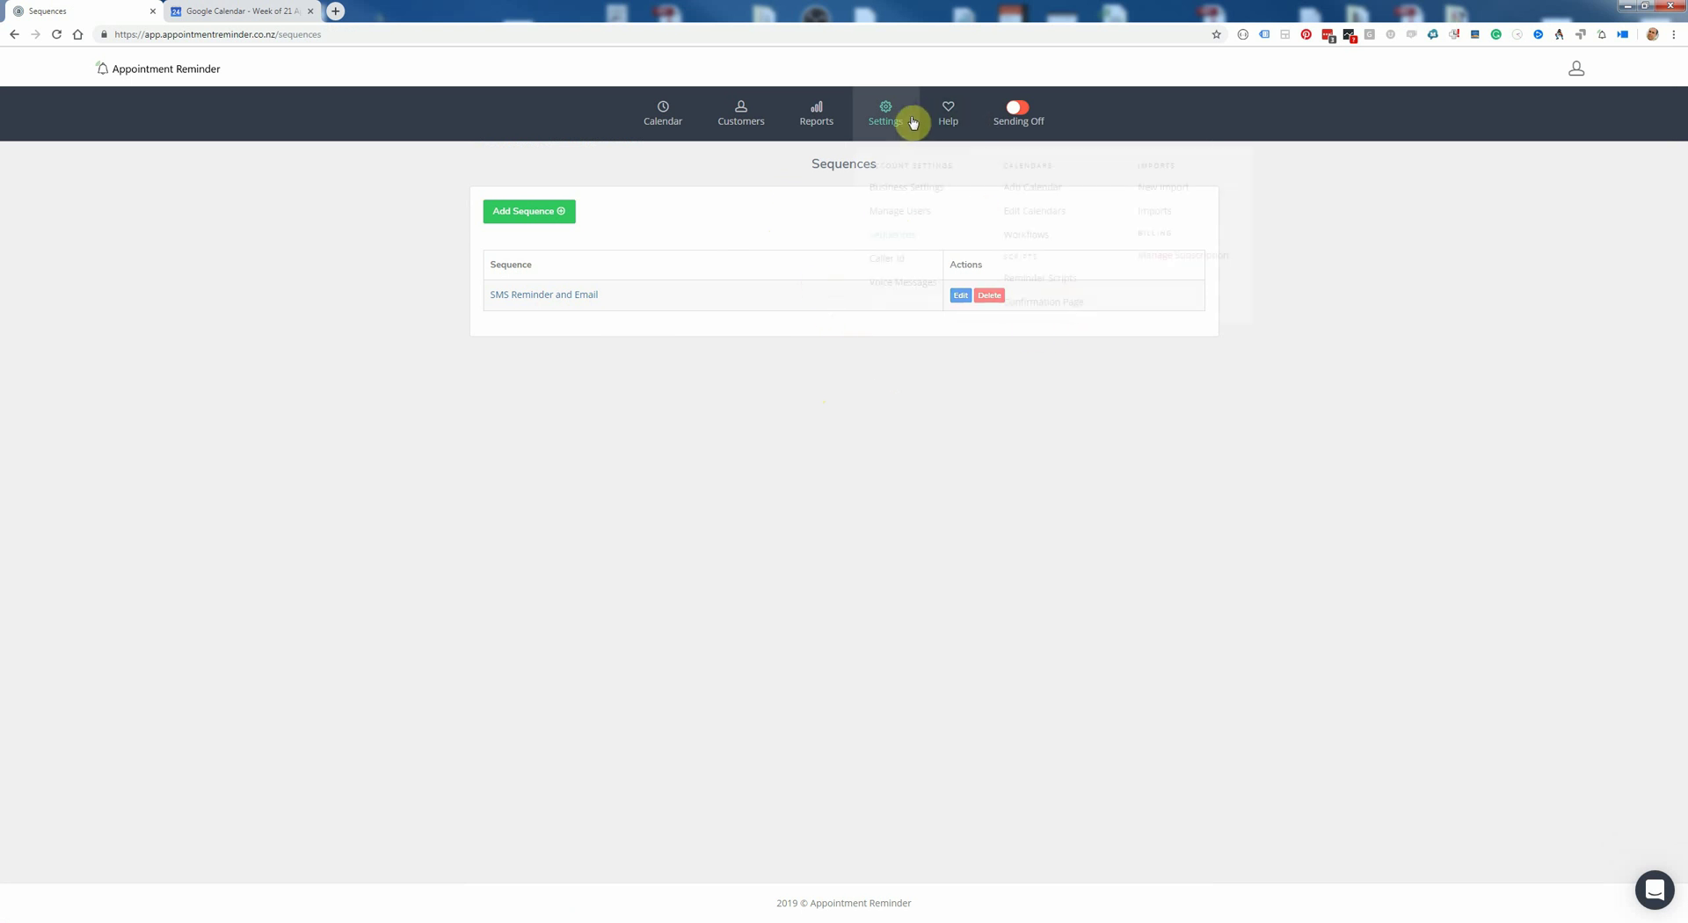
In Business Settings, set reminder timing to Sequence using SMS Reminder and Email, and save
mouse_move(914, 120)
click(910, 186)
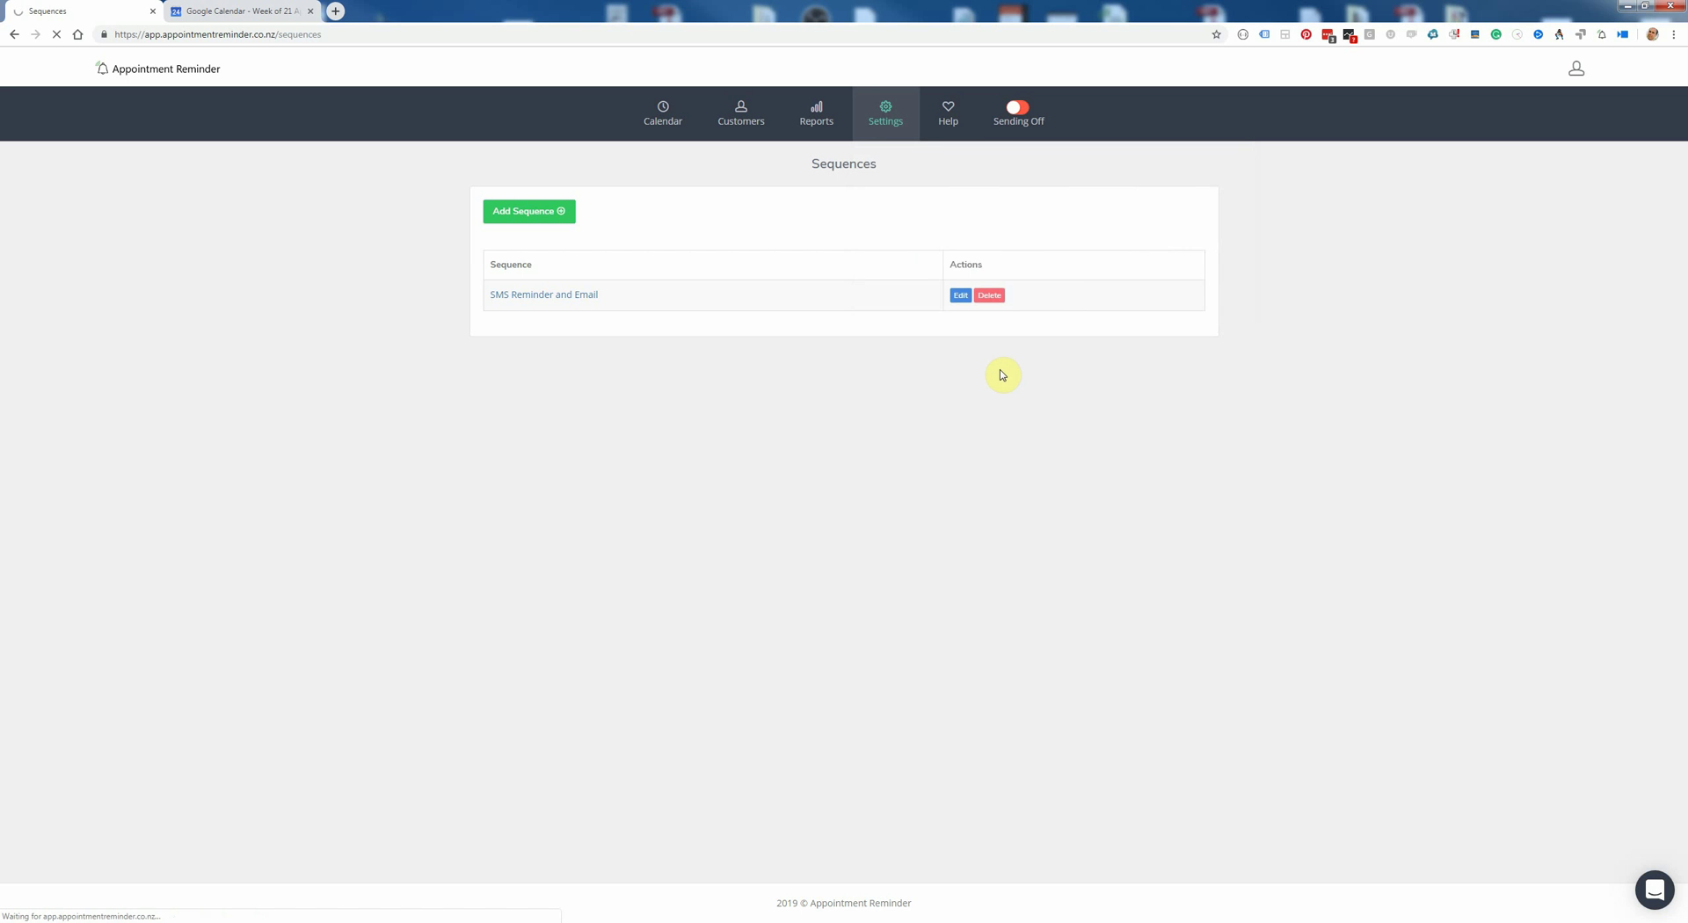
scroll(941, 413, down, 1)
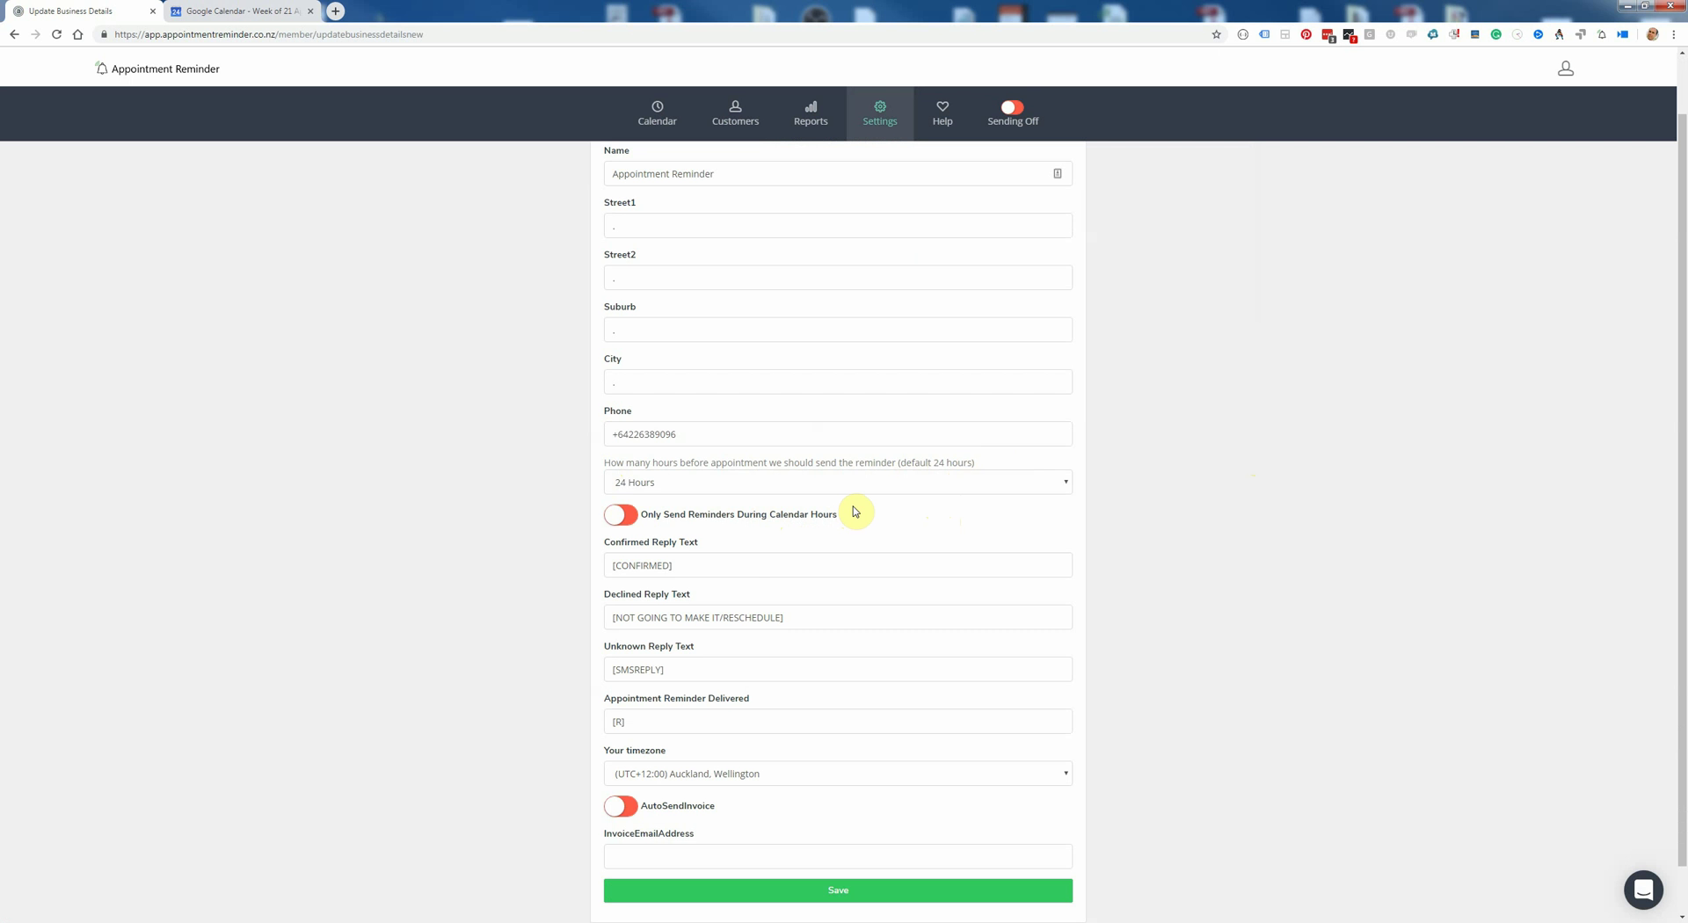
click(915, 487)
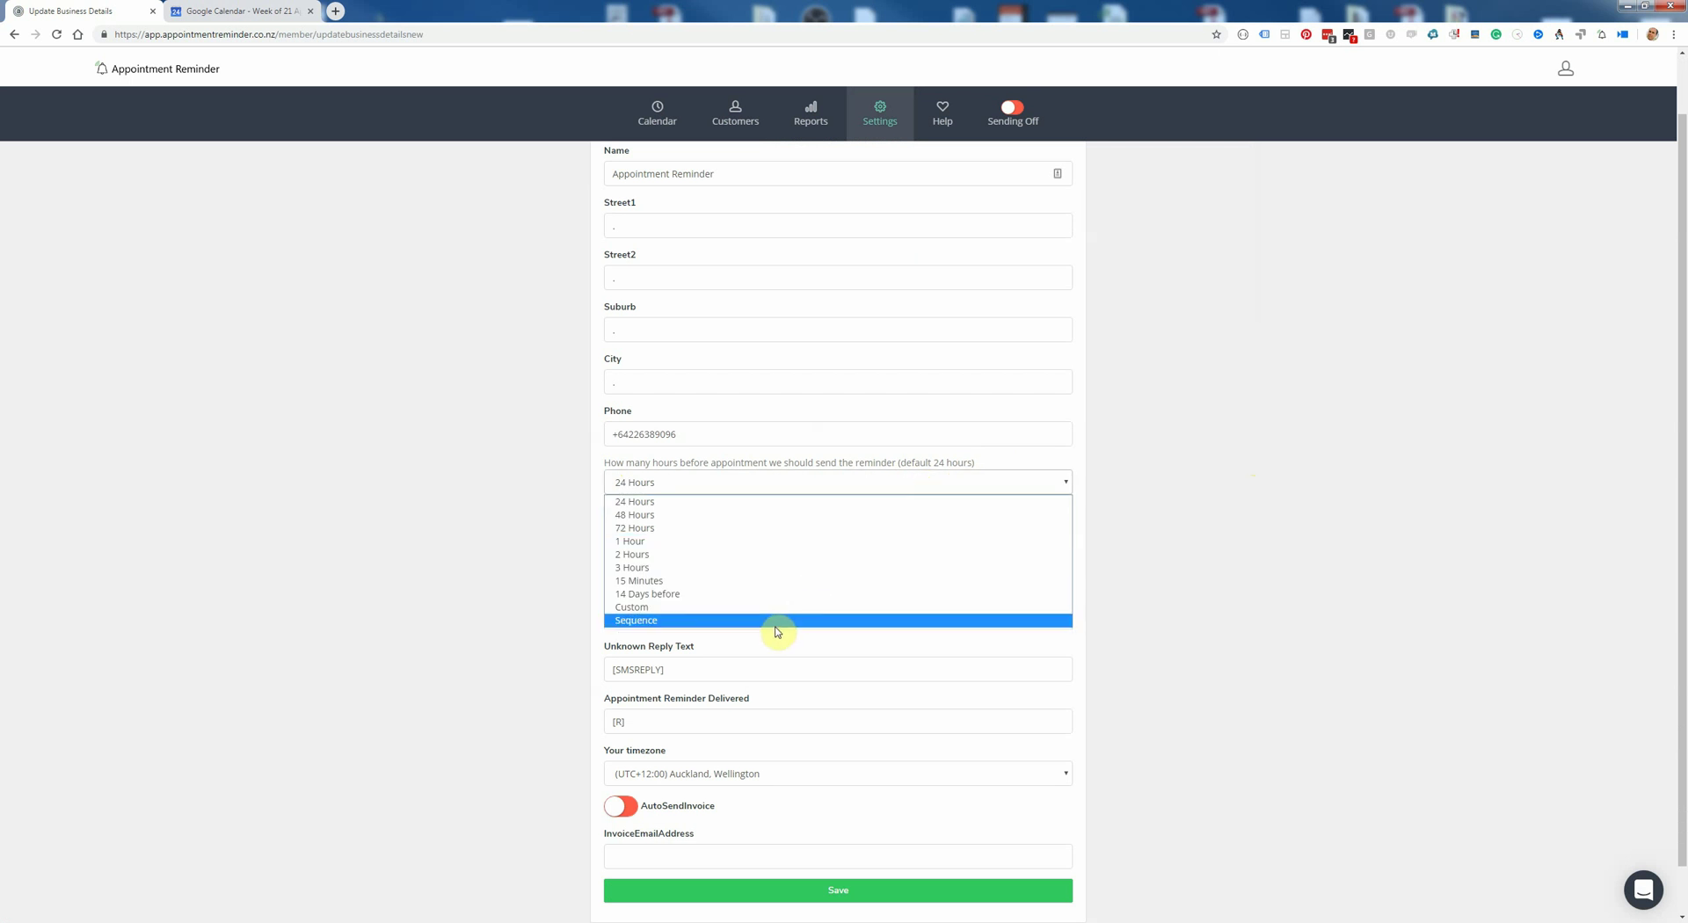
click(825, 619)
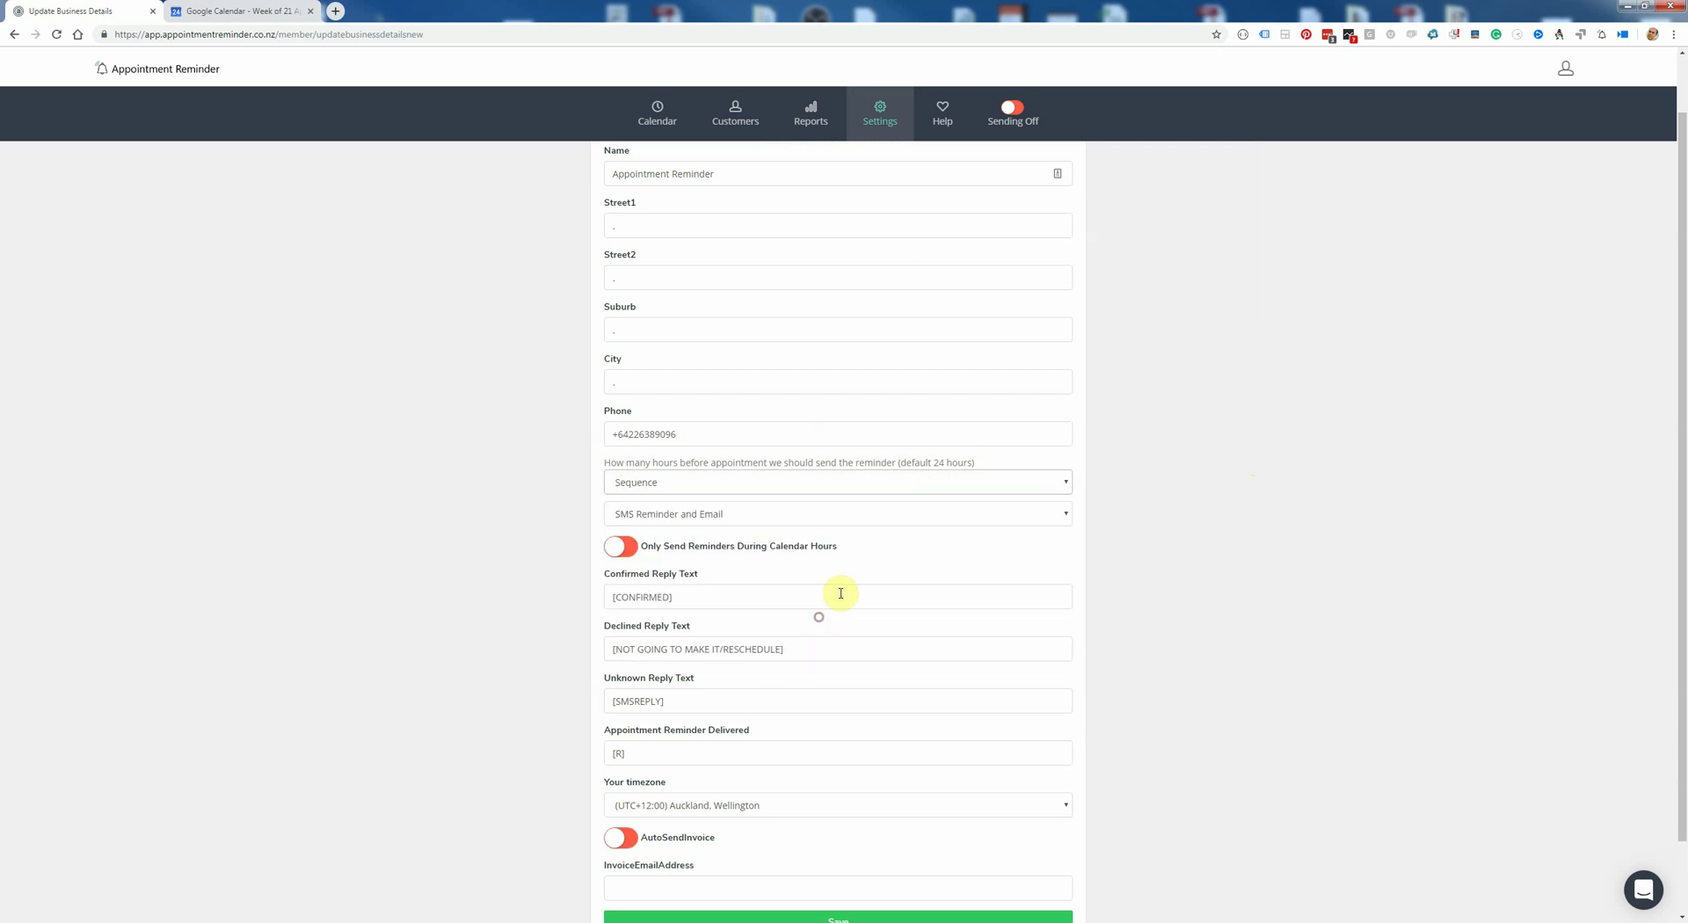
click(898, 514)
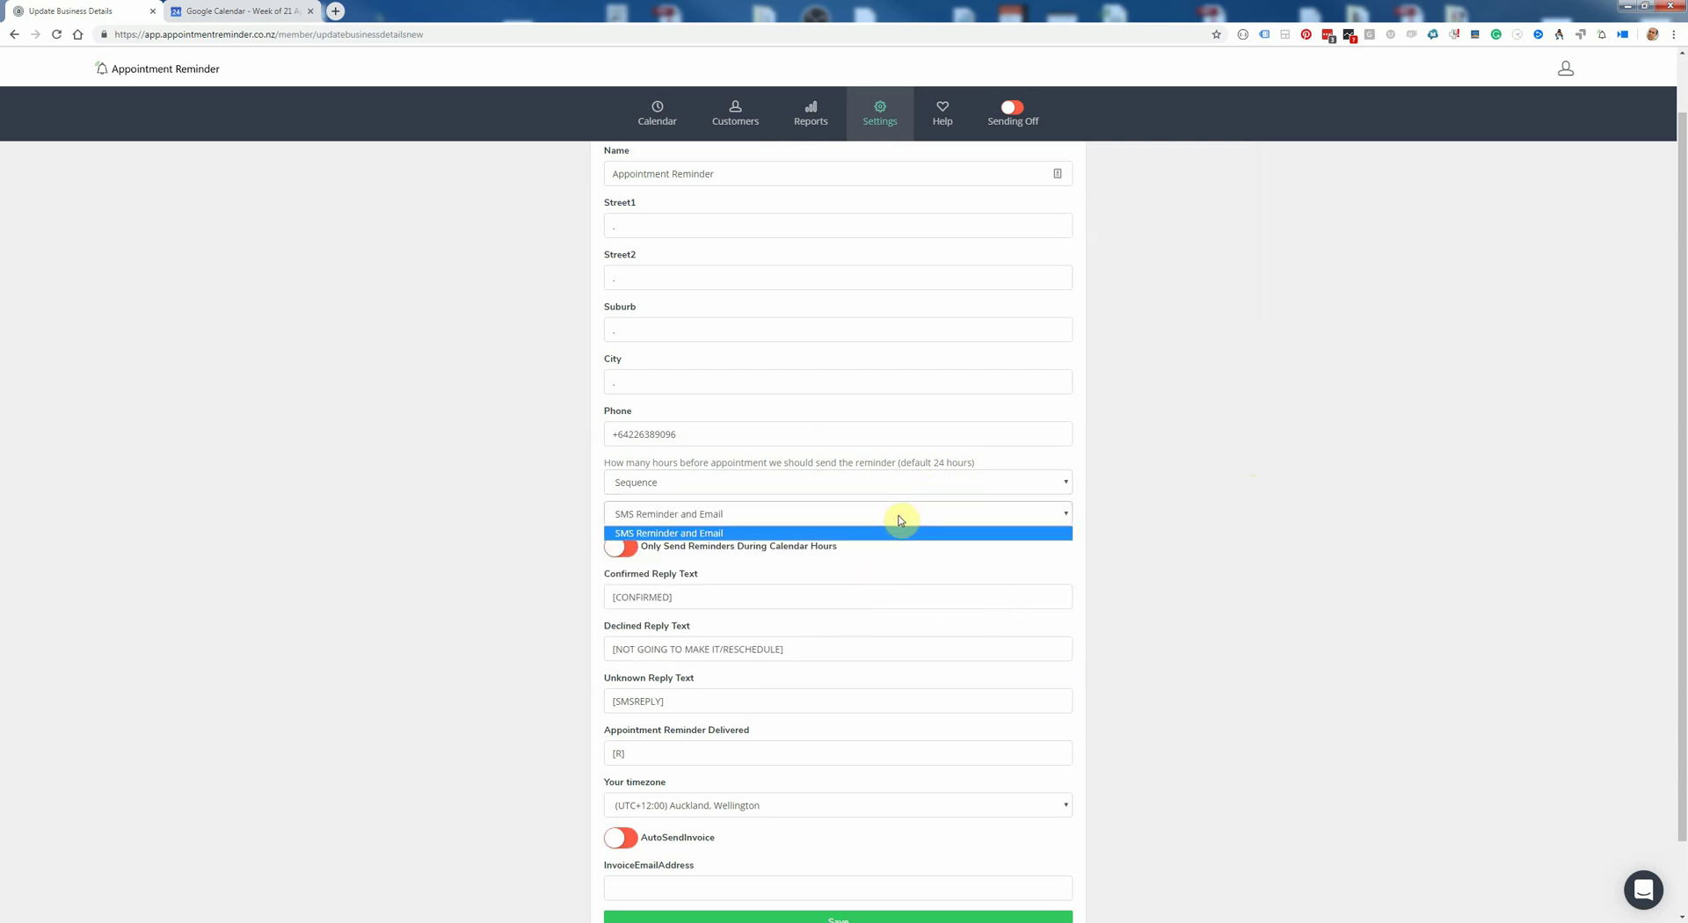
click(1217, 577)
click(971, 517)
click(883, 535)
scroll(1067, 704, down, 2)
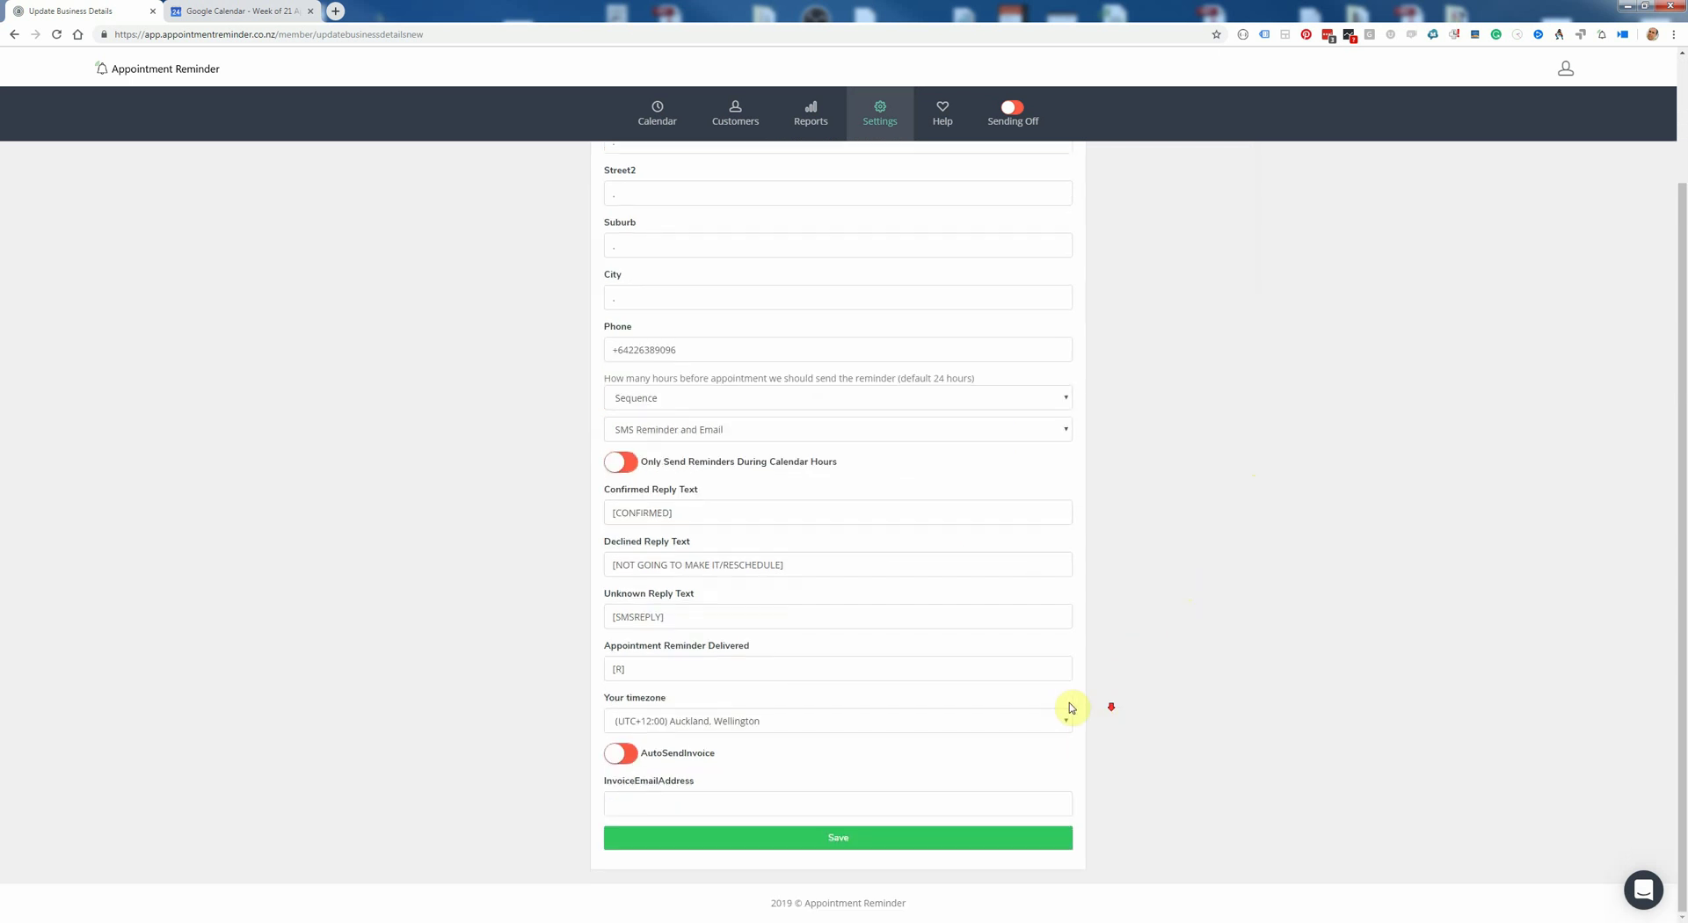
click(812, 836)
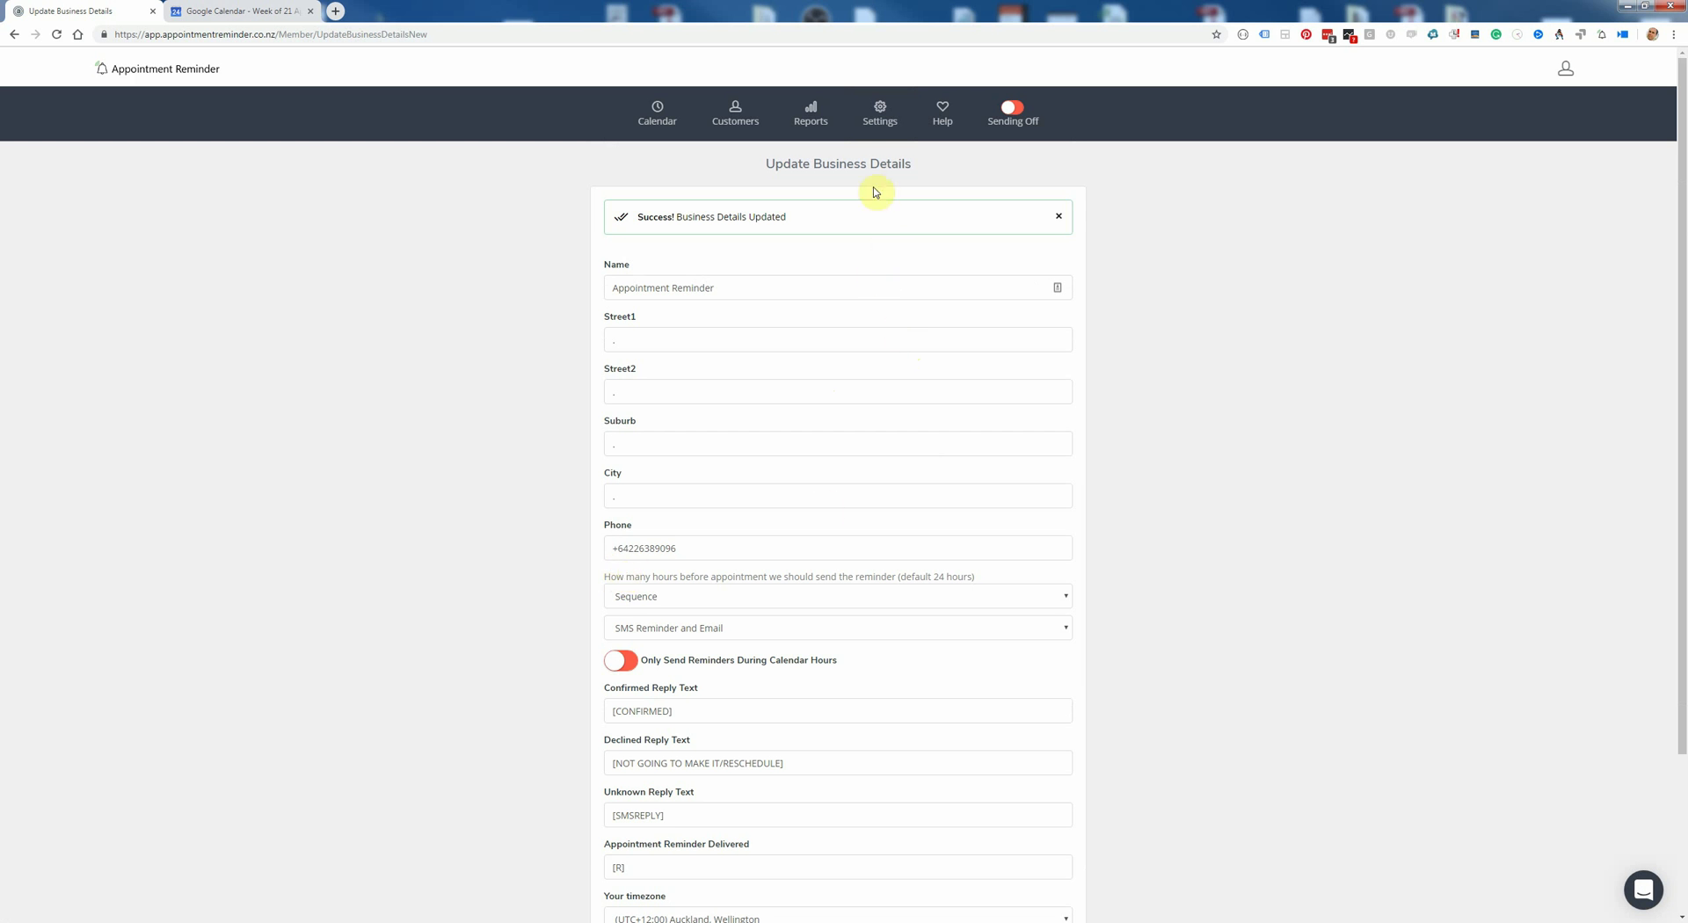
Open the Calendars list and start editing the Sequences Test Calendar
click(890, 127)
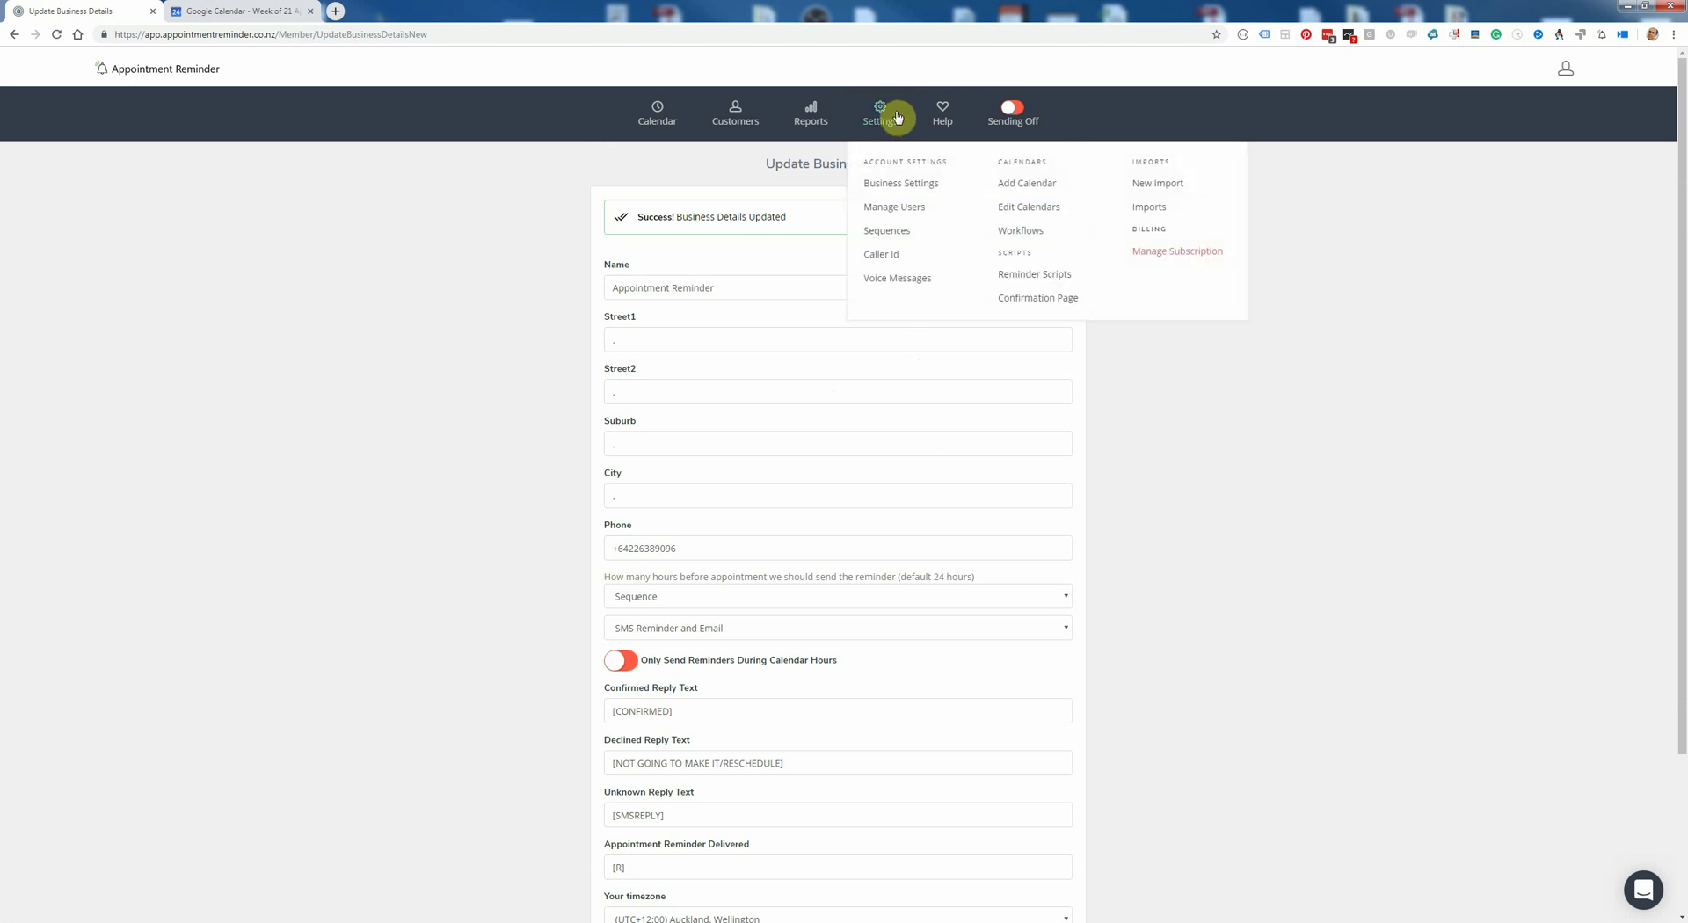
click(1006, 217)
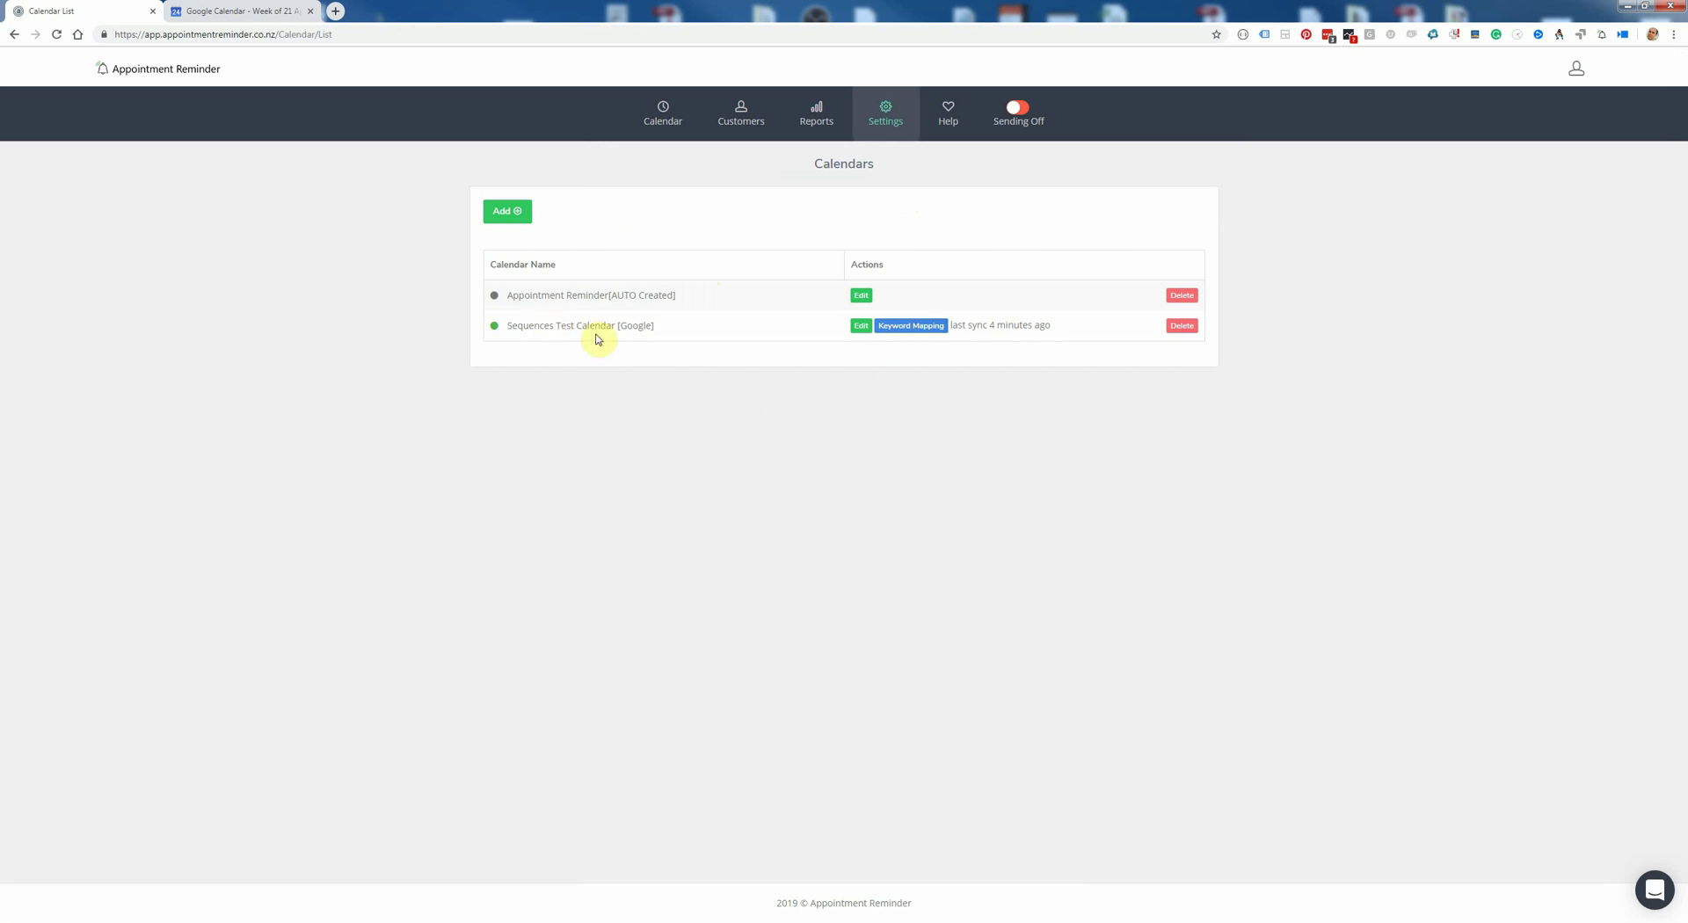
click(859, 330)
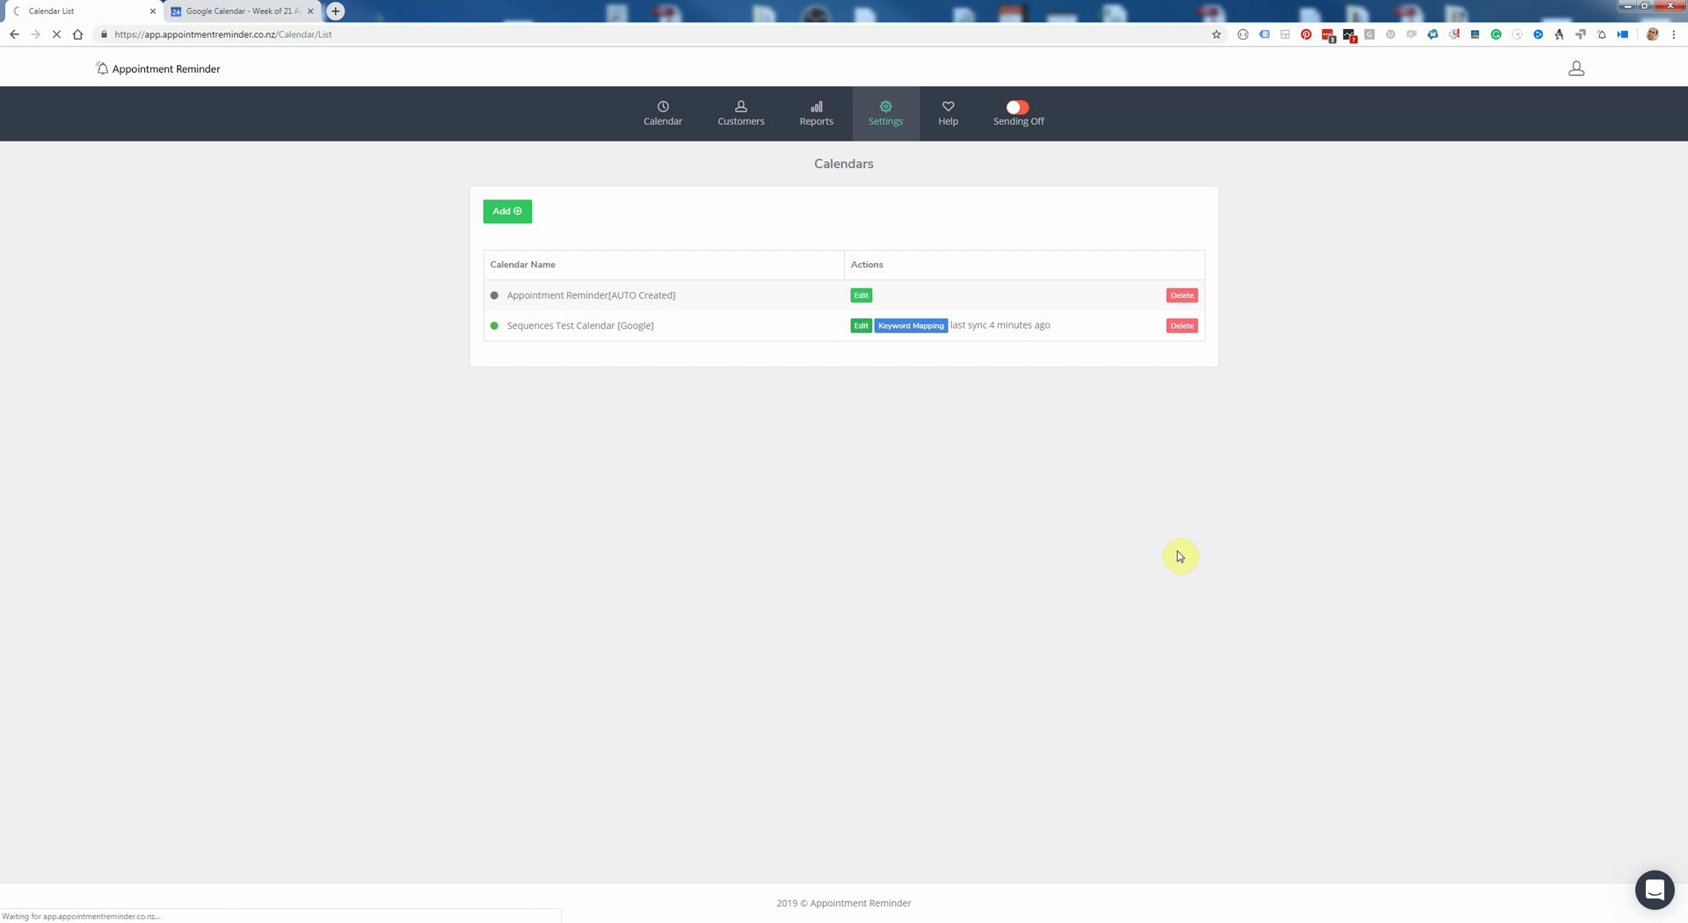
Try Custom and Sequence for the calendar's reminder timing, then revert to Use Business Default
scroll(1196, 616, down, 15)
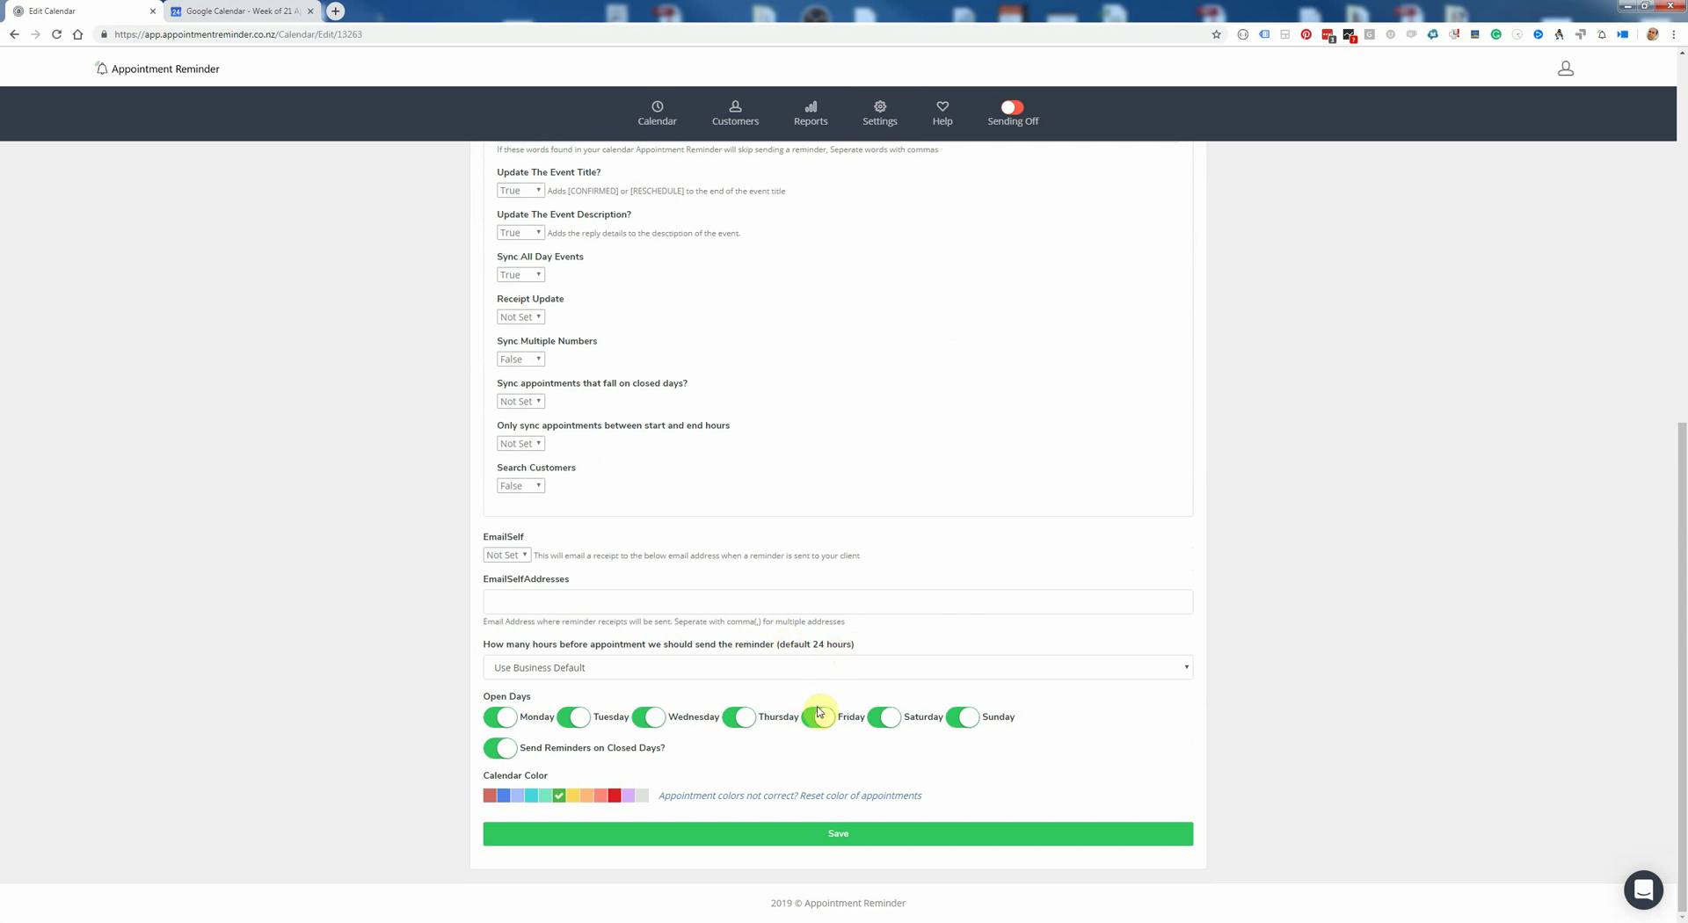
click(930, 672)
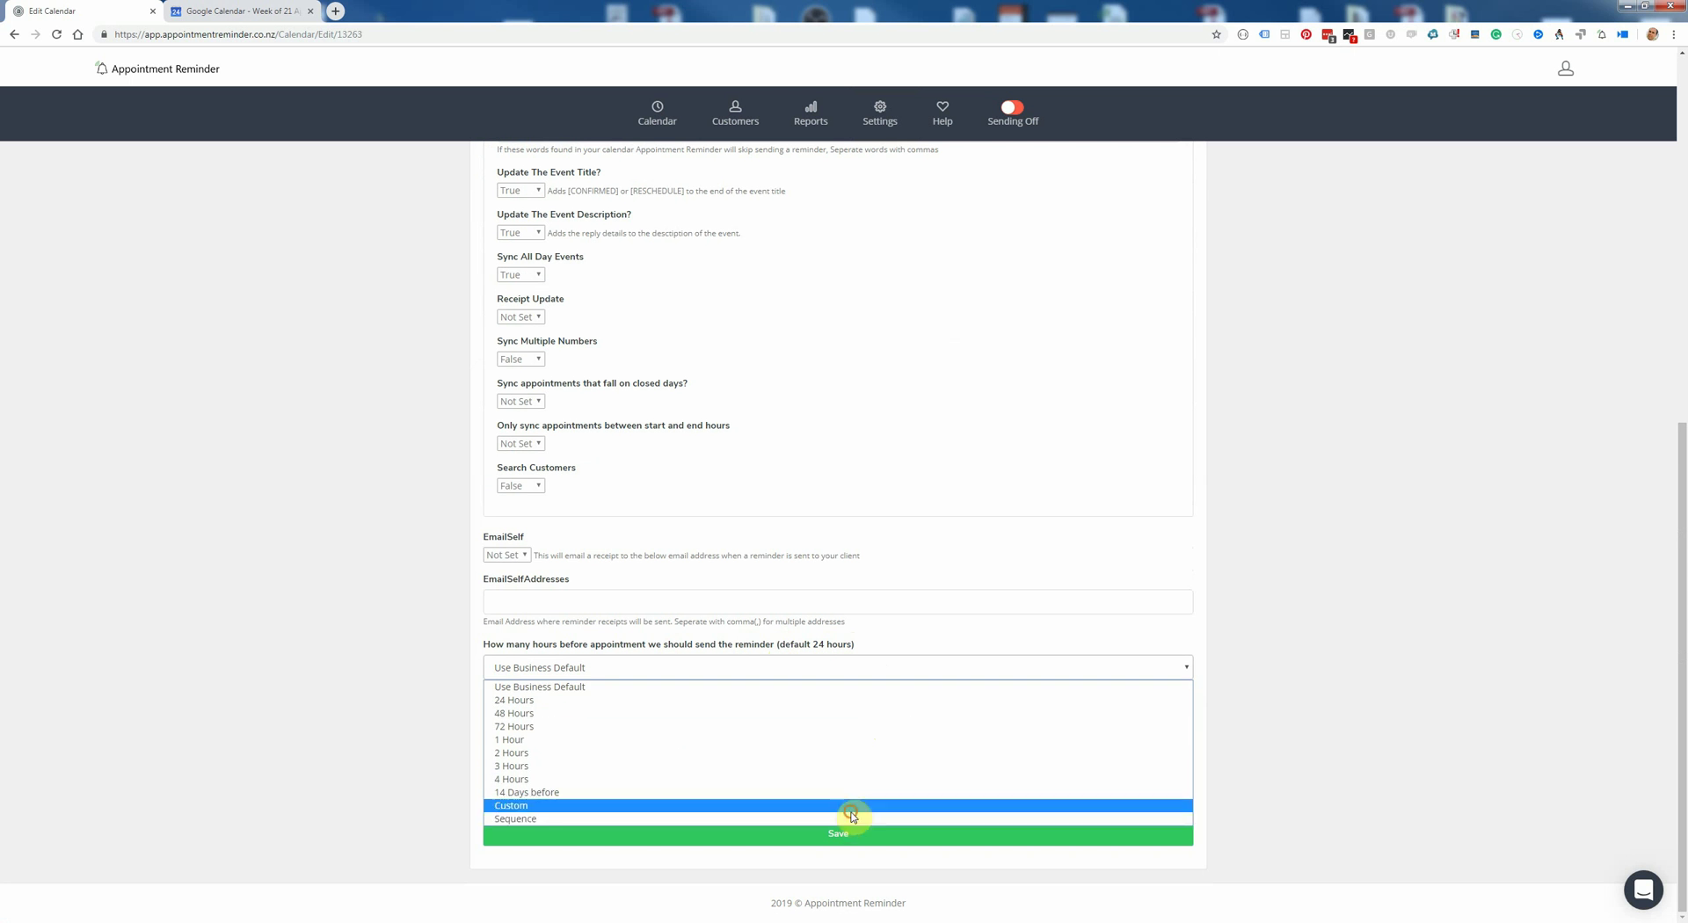
click(858, 808)
click(560, 585)
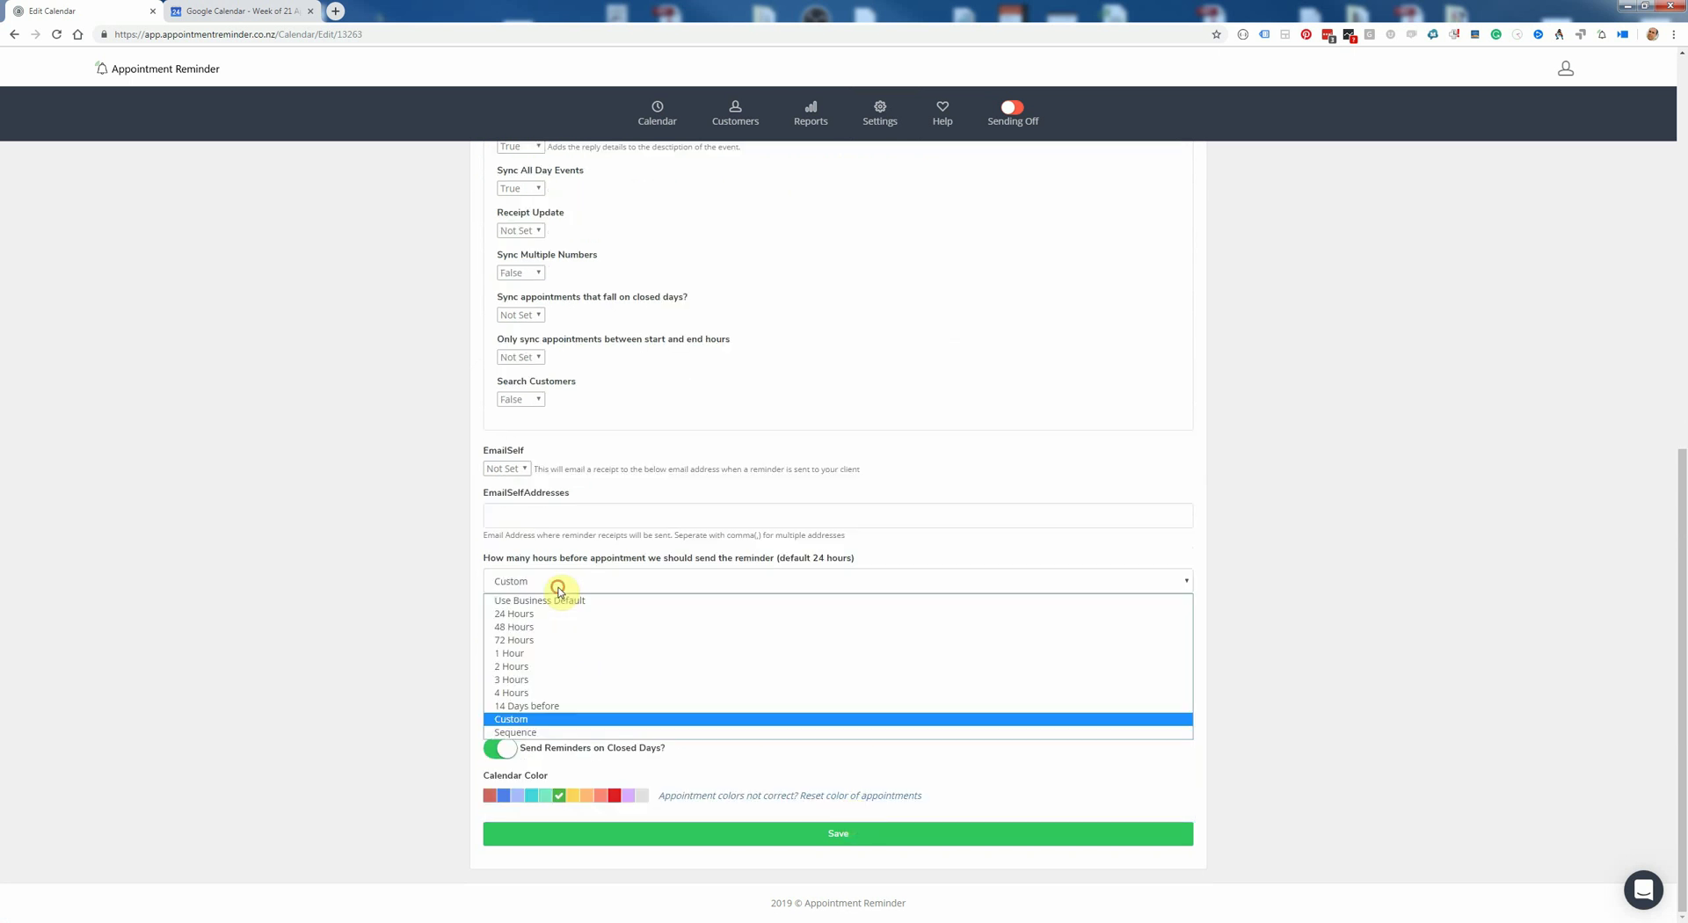
click(546, 733)
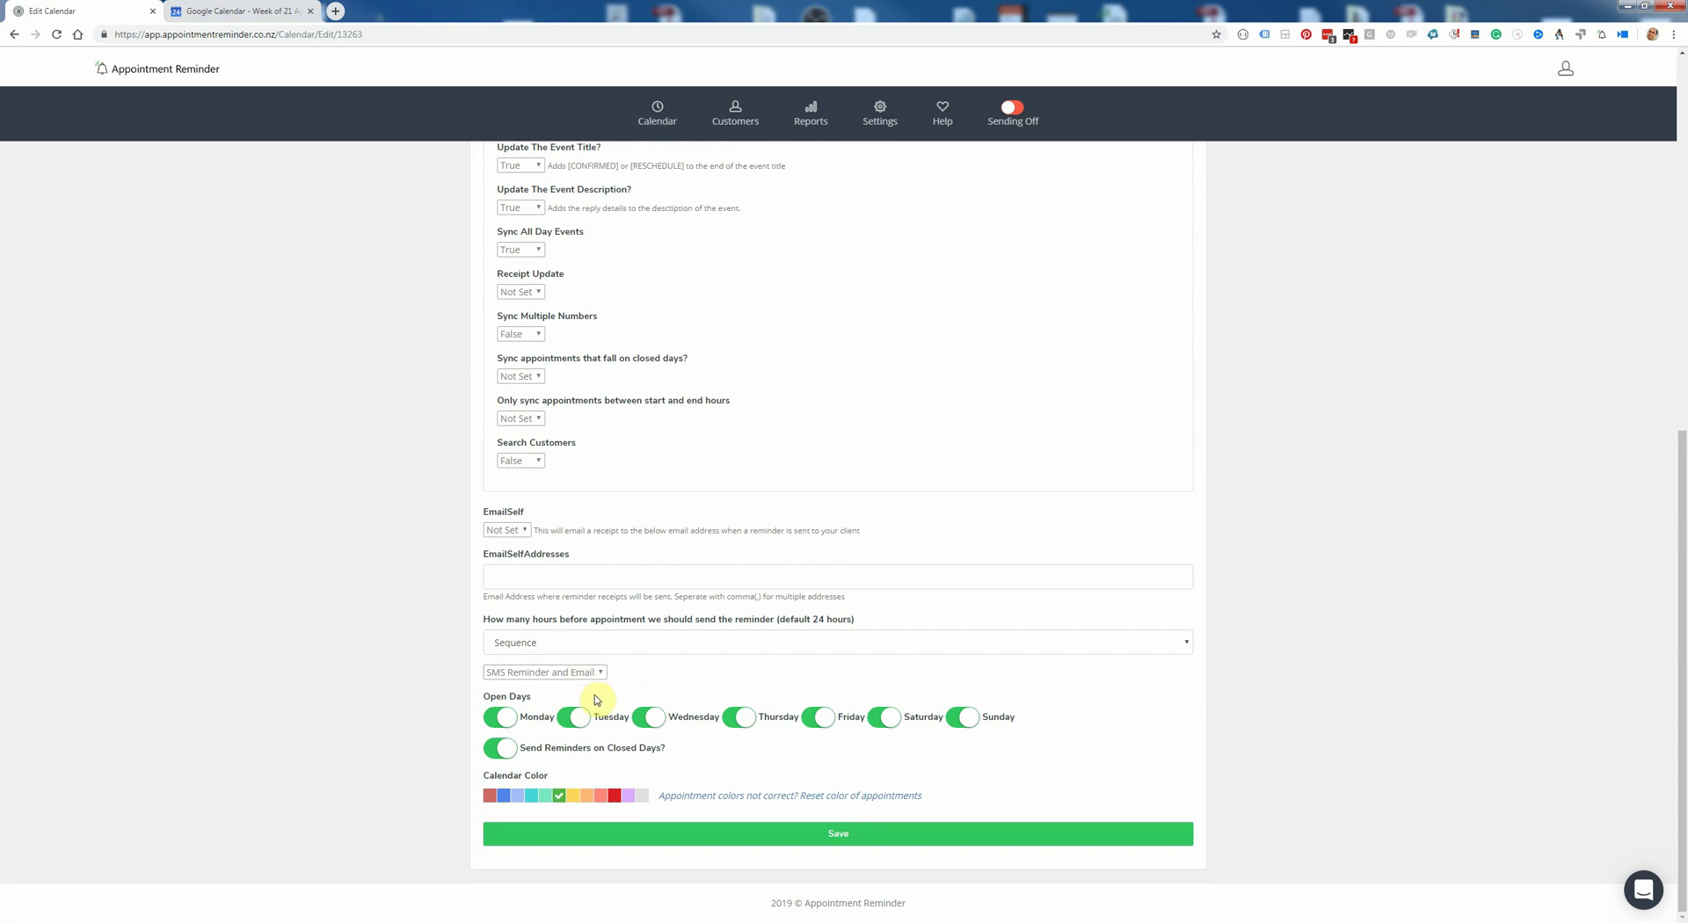
click(587, 673)
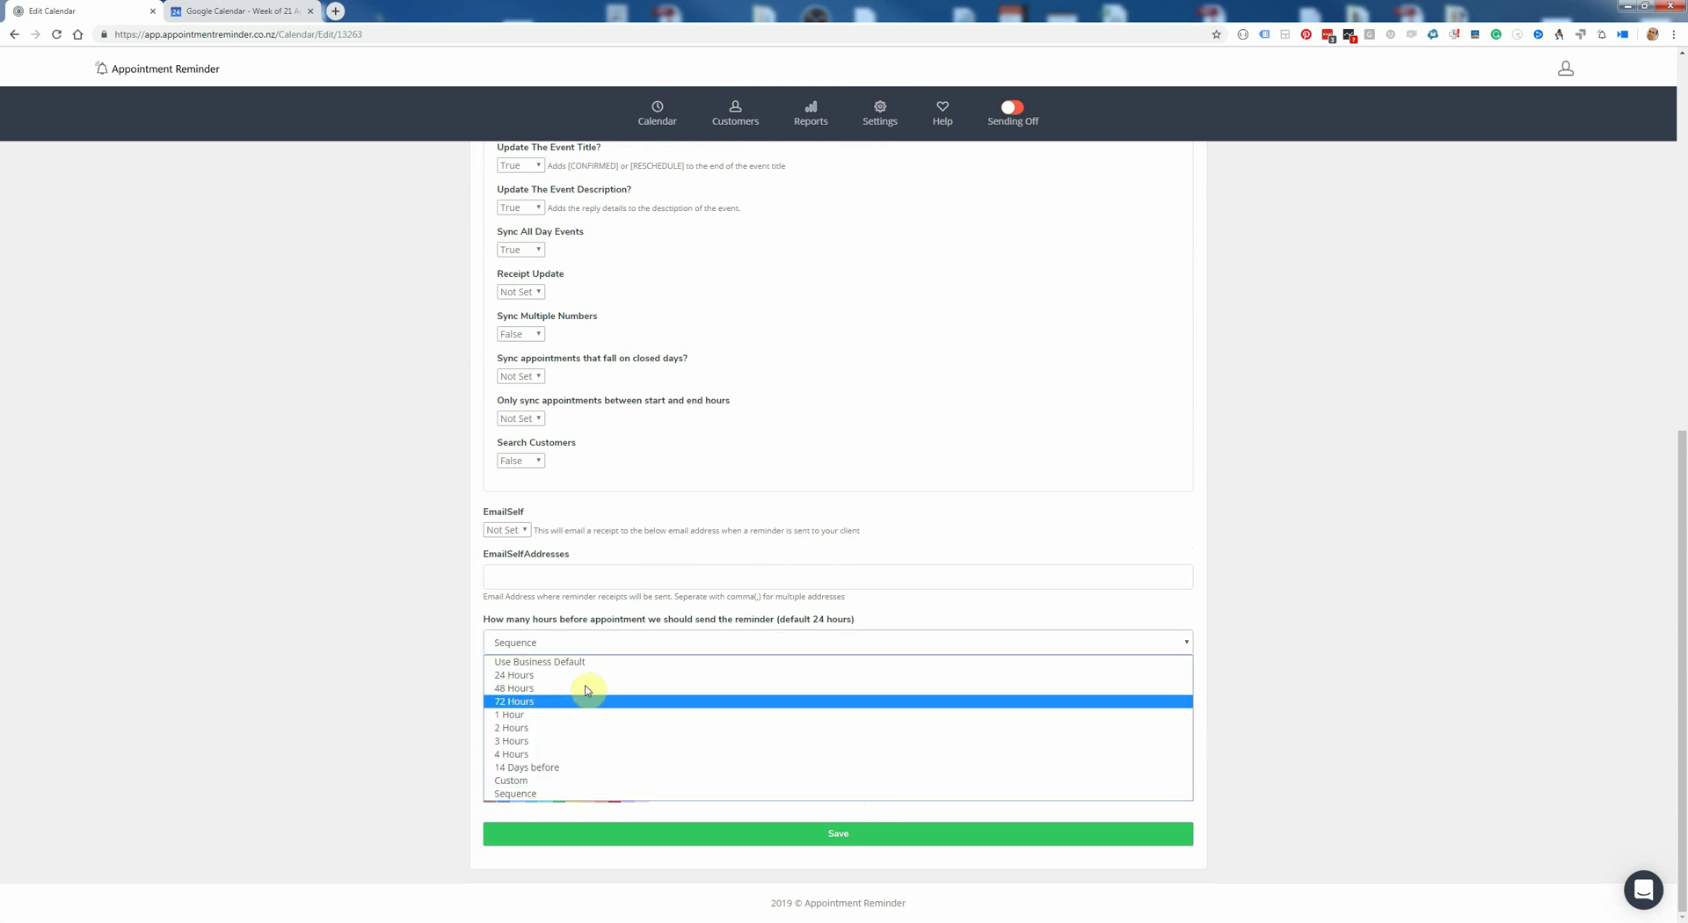
click(596, 677)
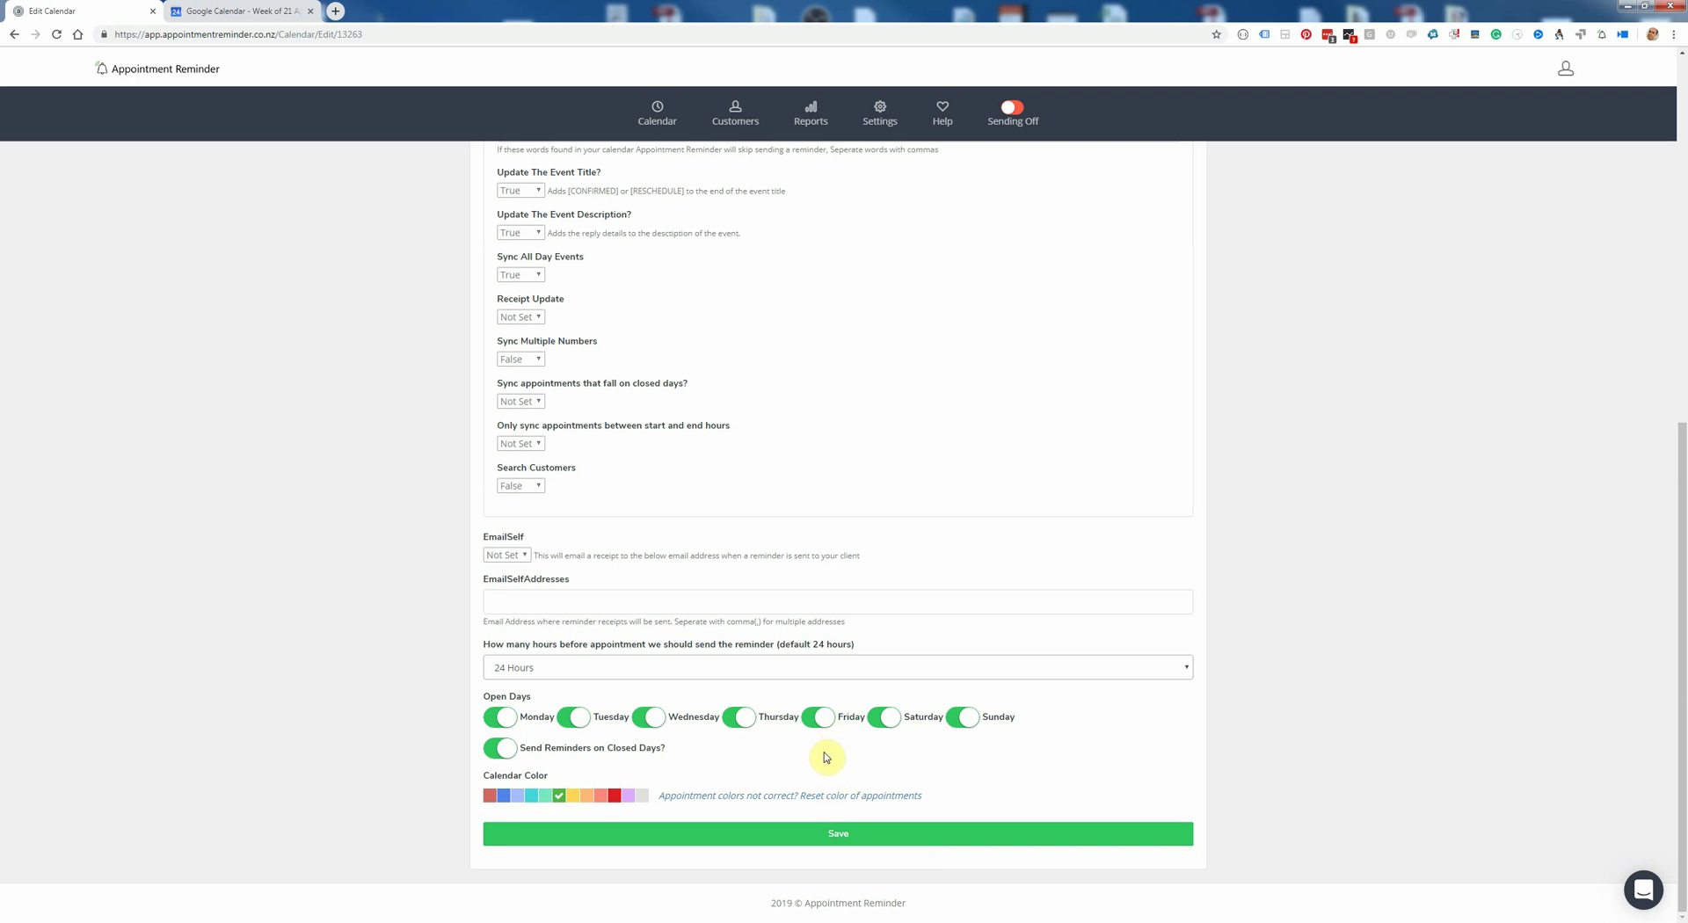
click(756, 669)
click(729, 690)
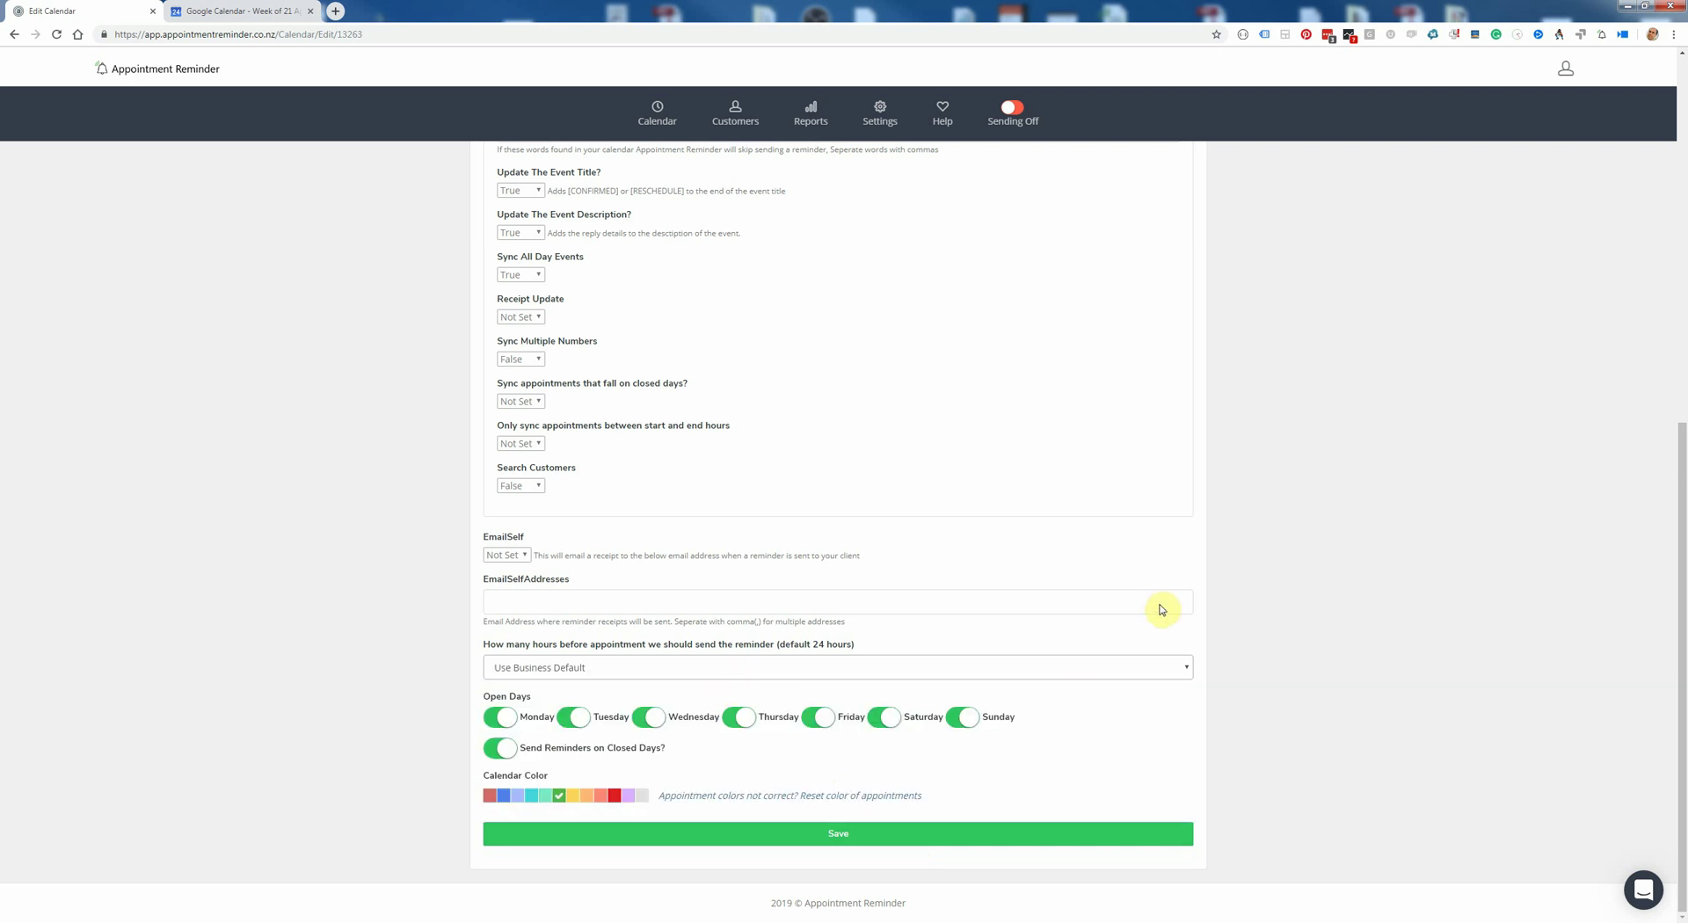
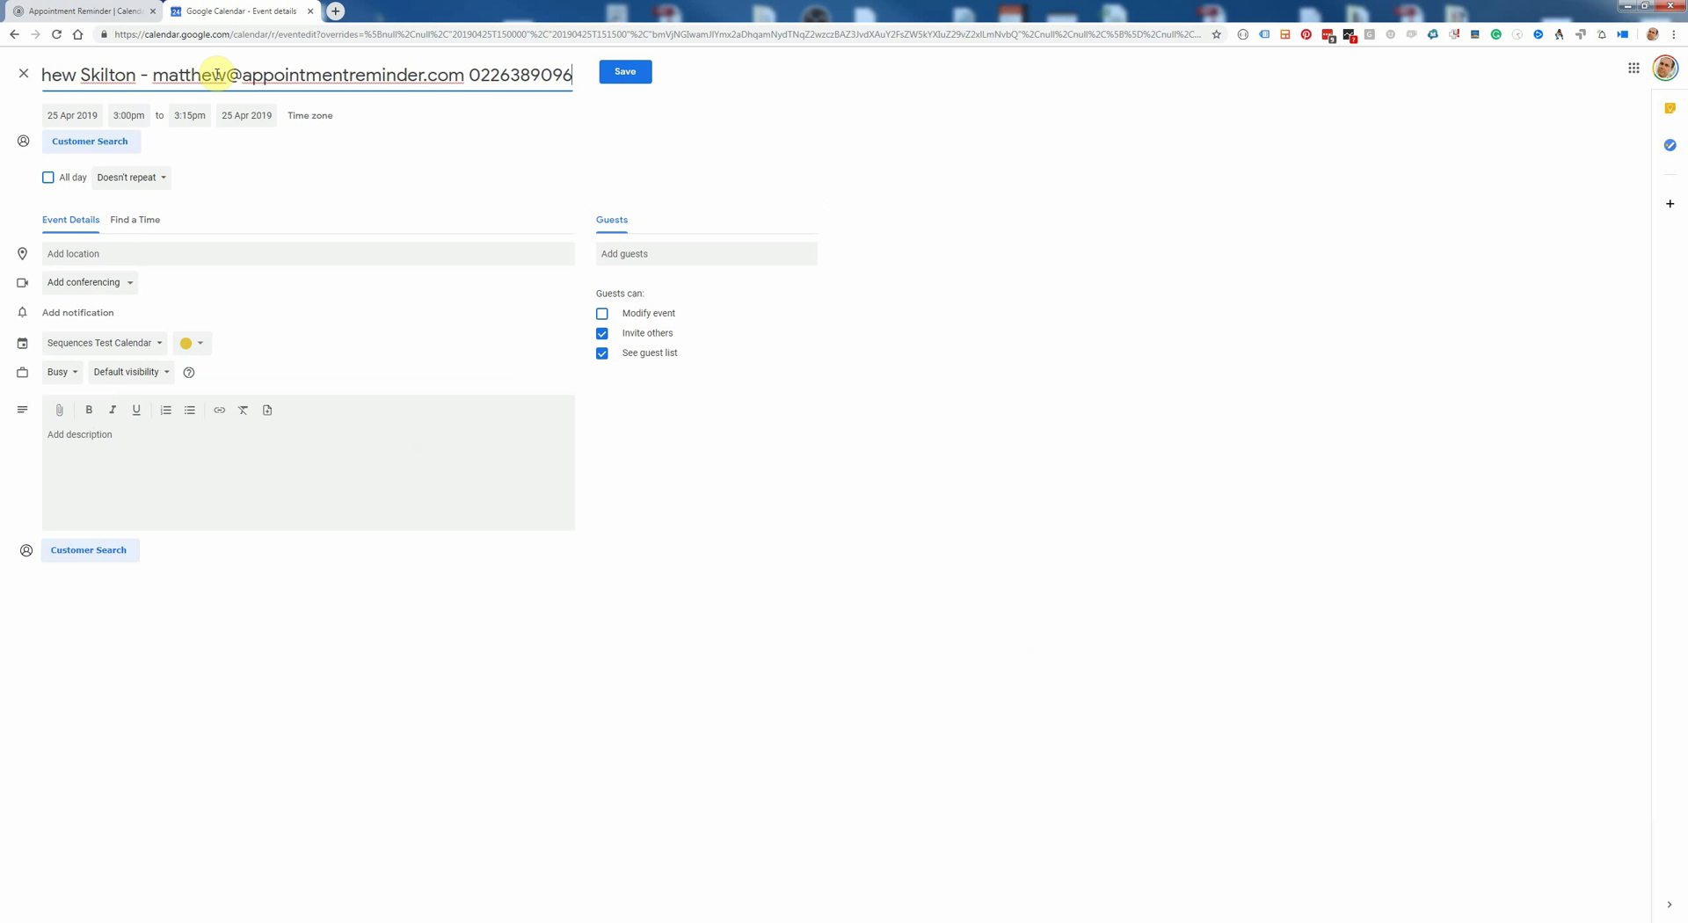
Complete the event title with the customer's e-mail and phone number, and save it for Thursday 25 April, 3pm
click(647, 72)
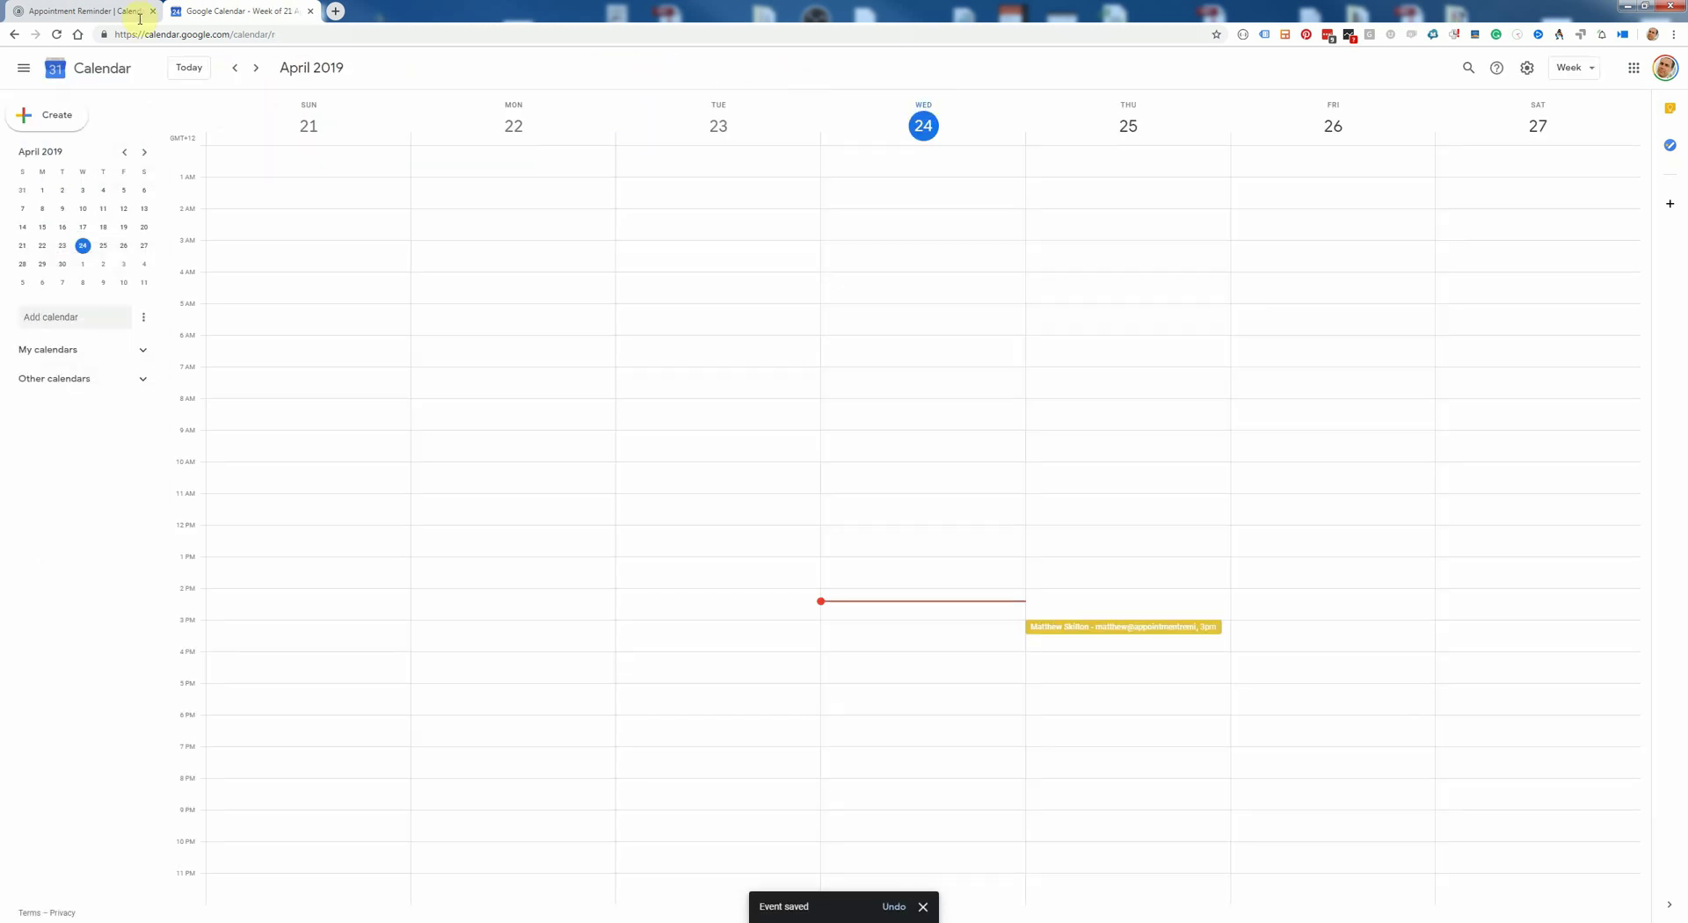
In Appointment Reminder's week calendar, open the synced Thursday 25 April 3:00–3:15pm appointment
click(62, 8)
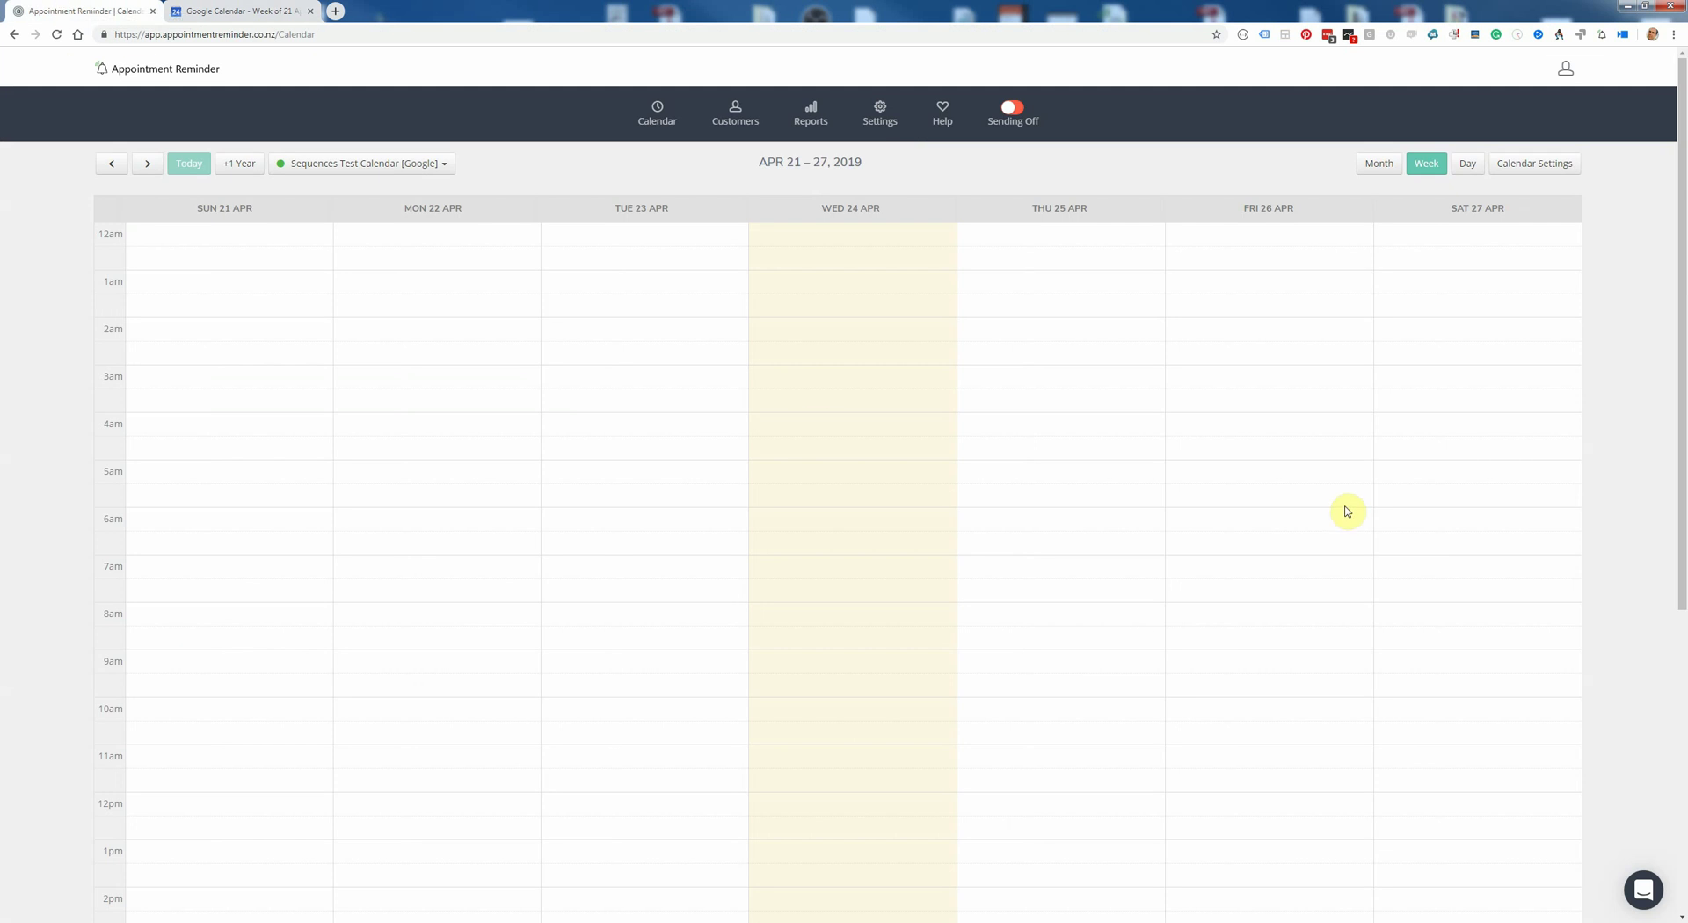
scroll(1249, 490, down, 3)
scroll(1249, 491, down, 4)
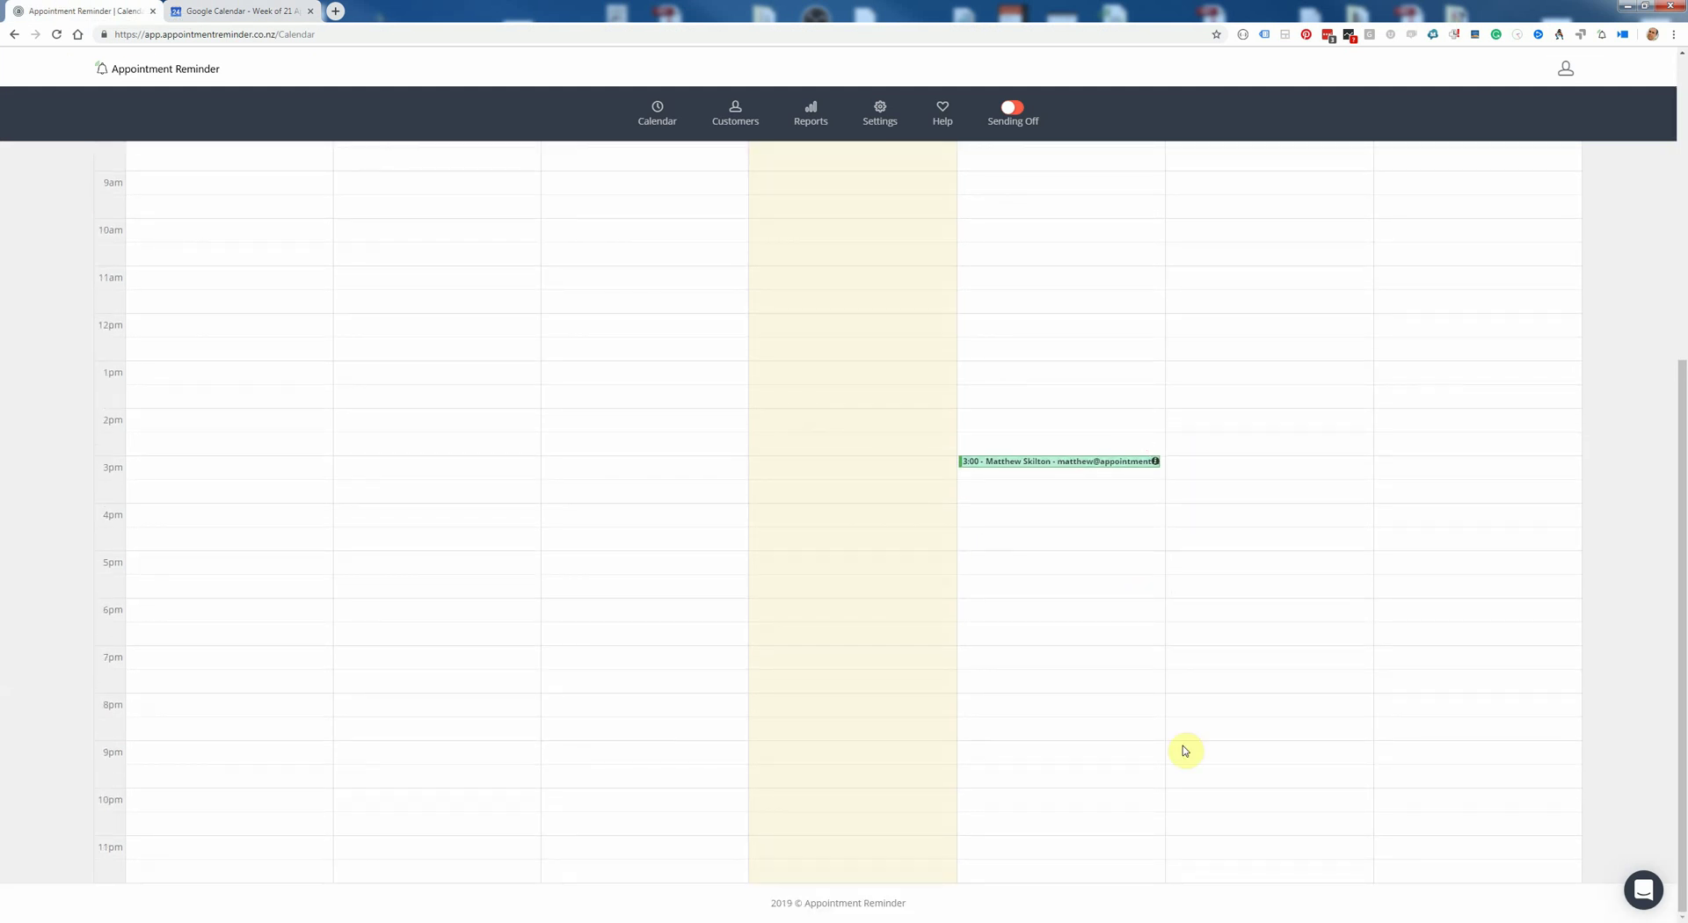
click(1017, 464)
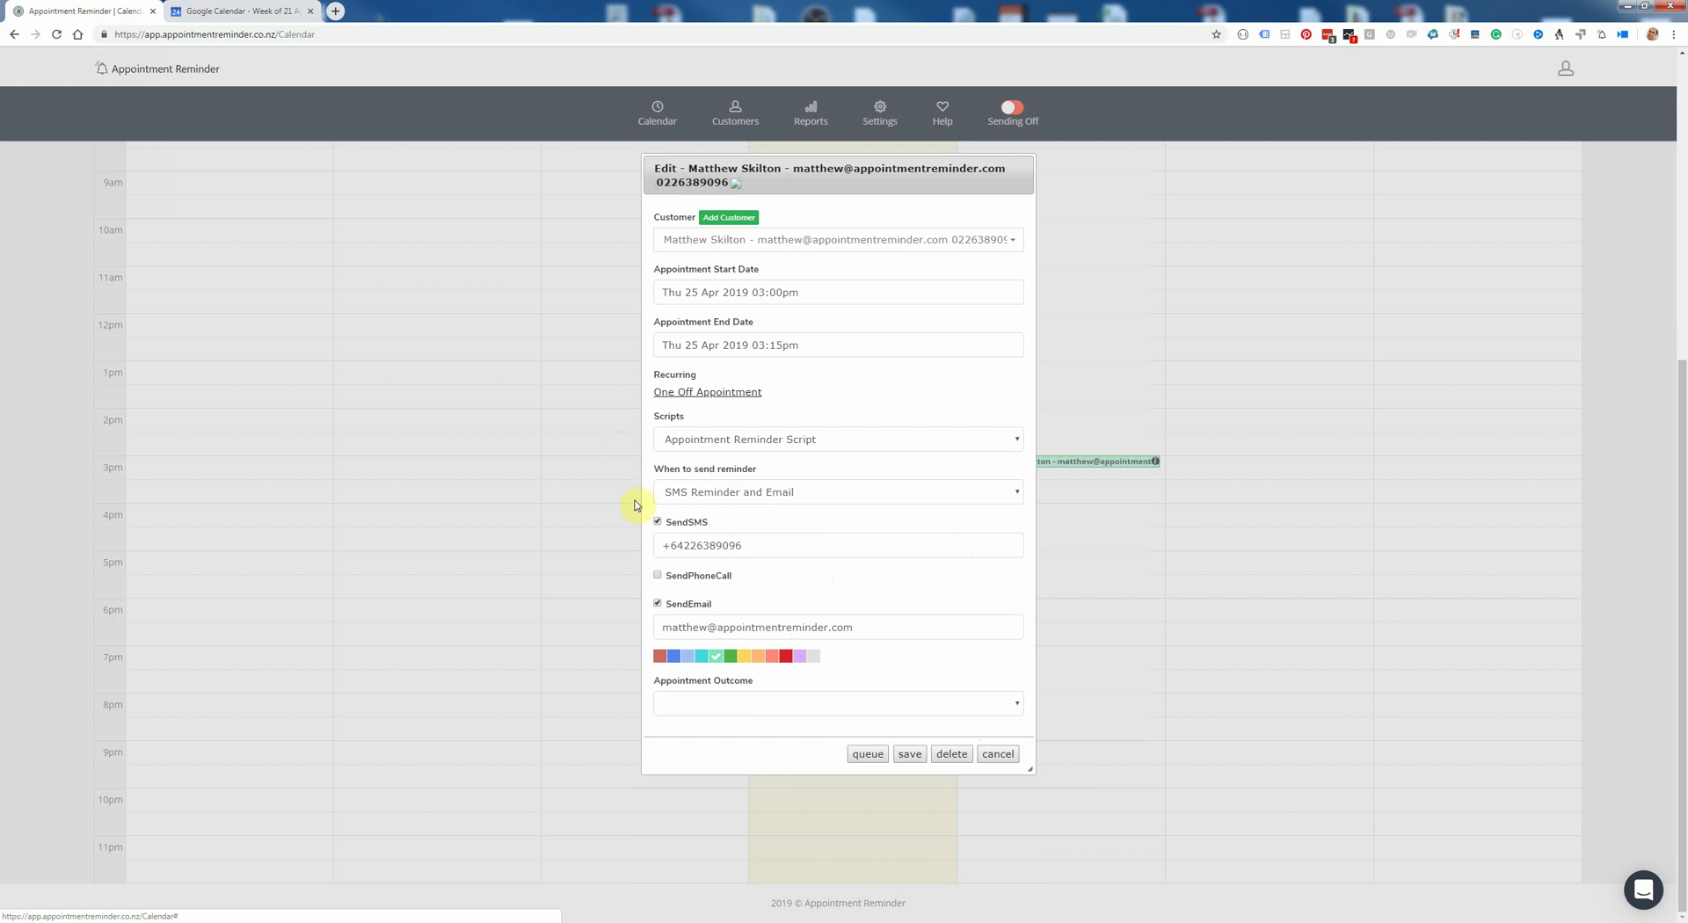
Confirm the appointment's reminder timing stays SMS Reminder and Email, and close the form without changes
click(723, 494)
click(729, 494)
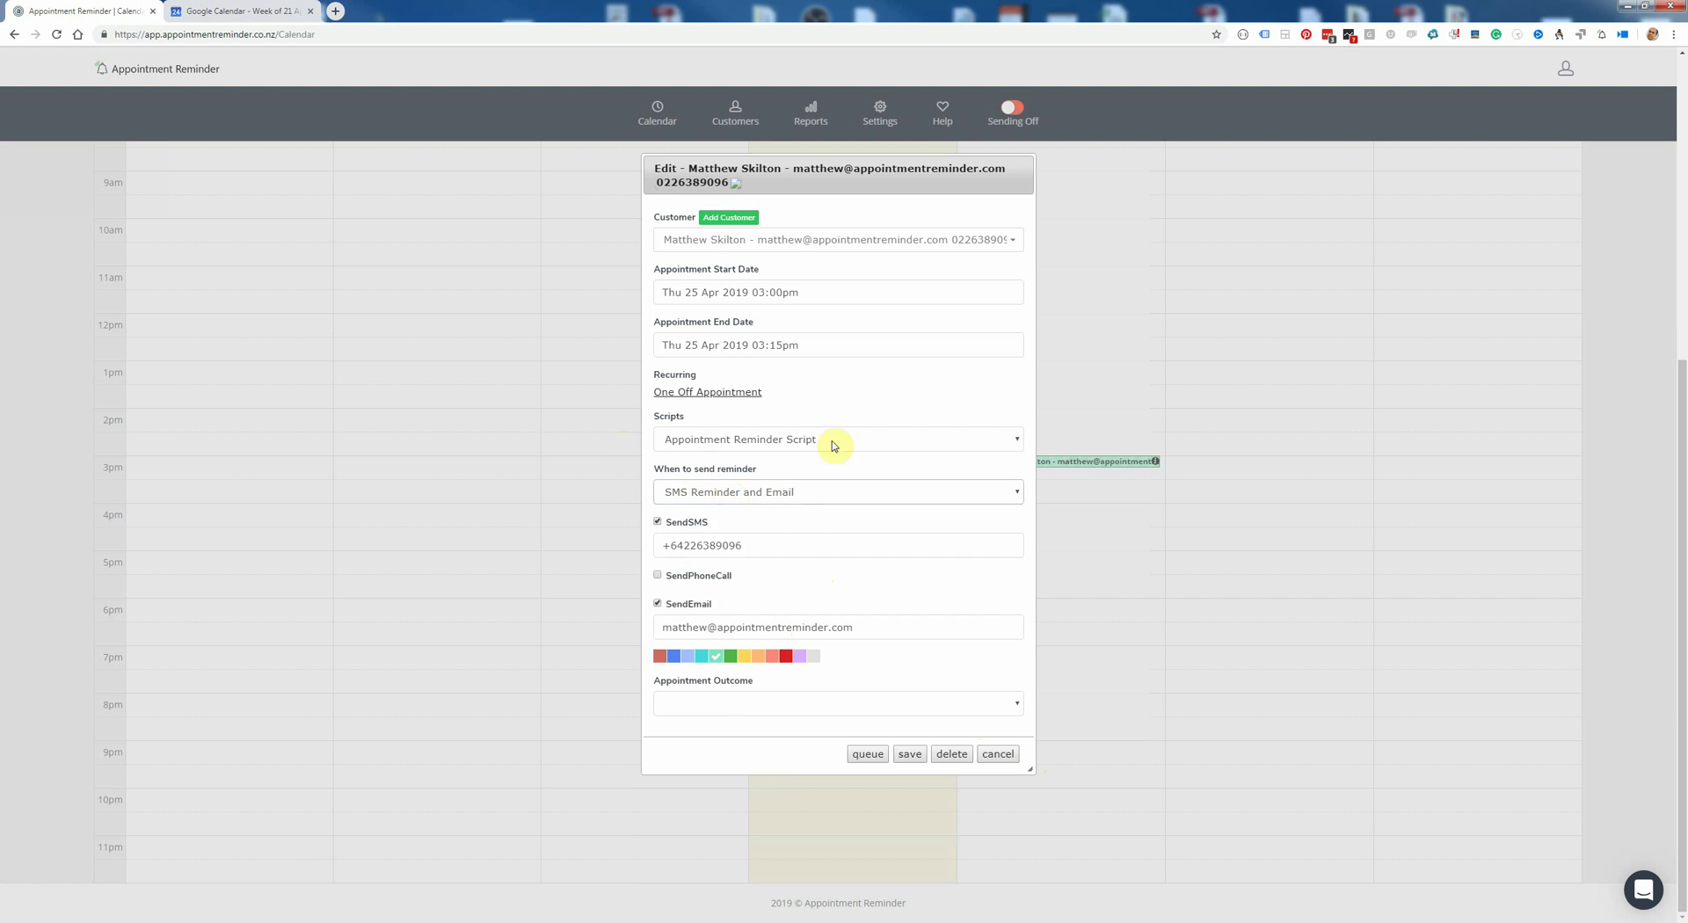
click(1000, 751)
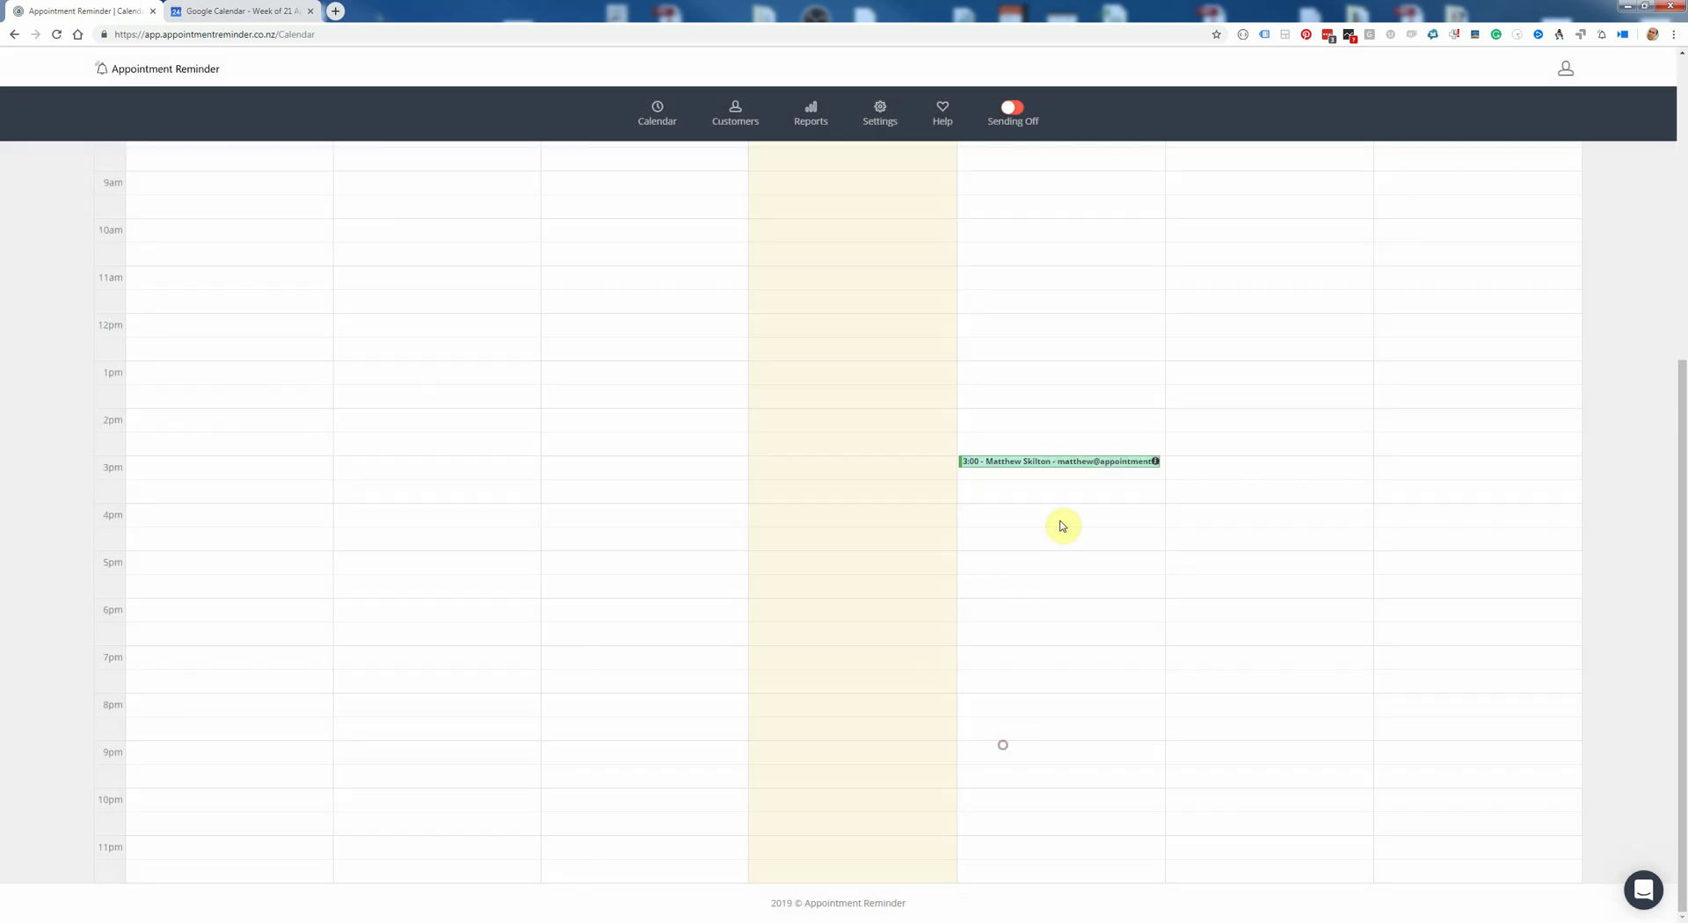
click(1013, 462)
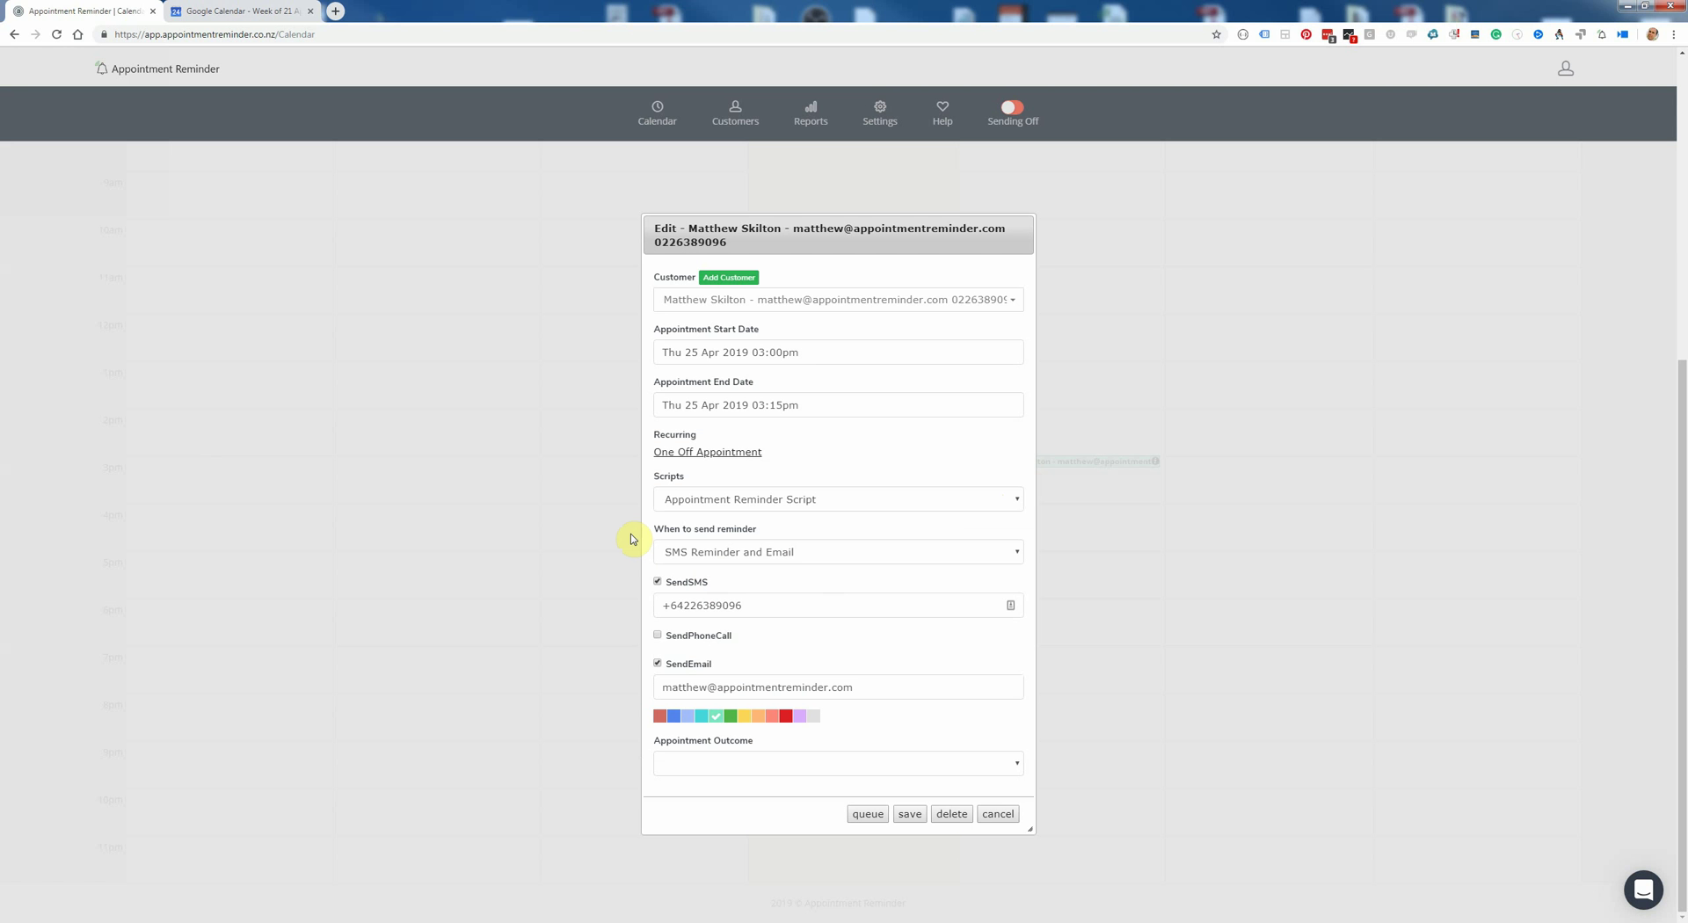
click(752, 554)
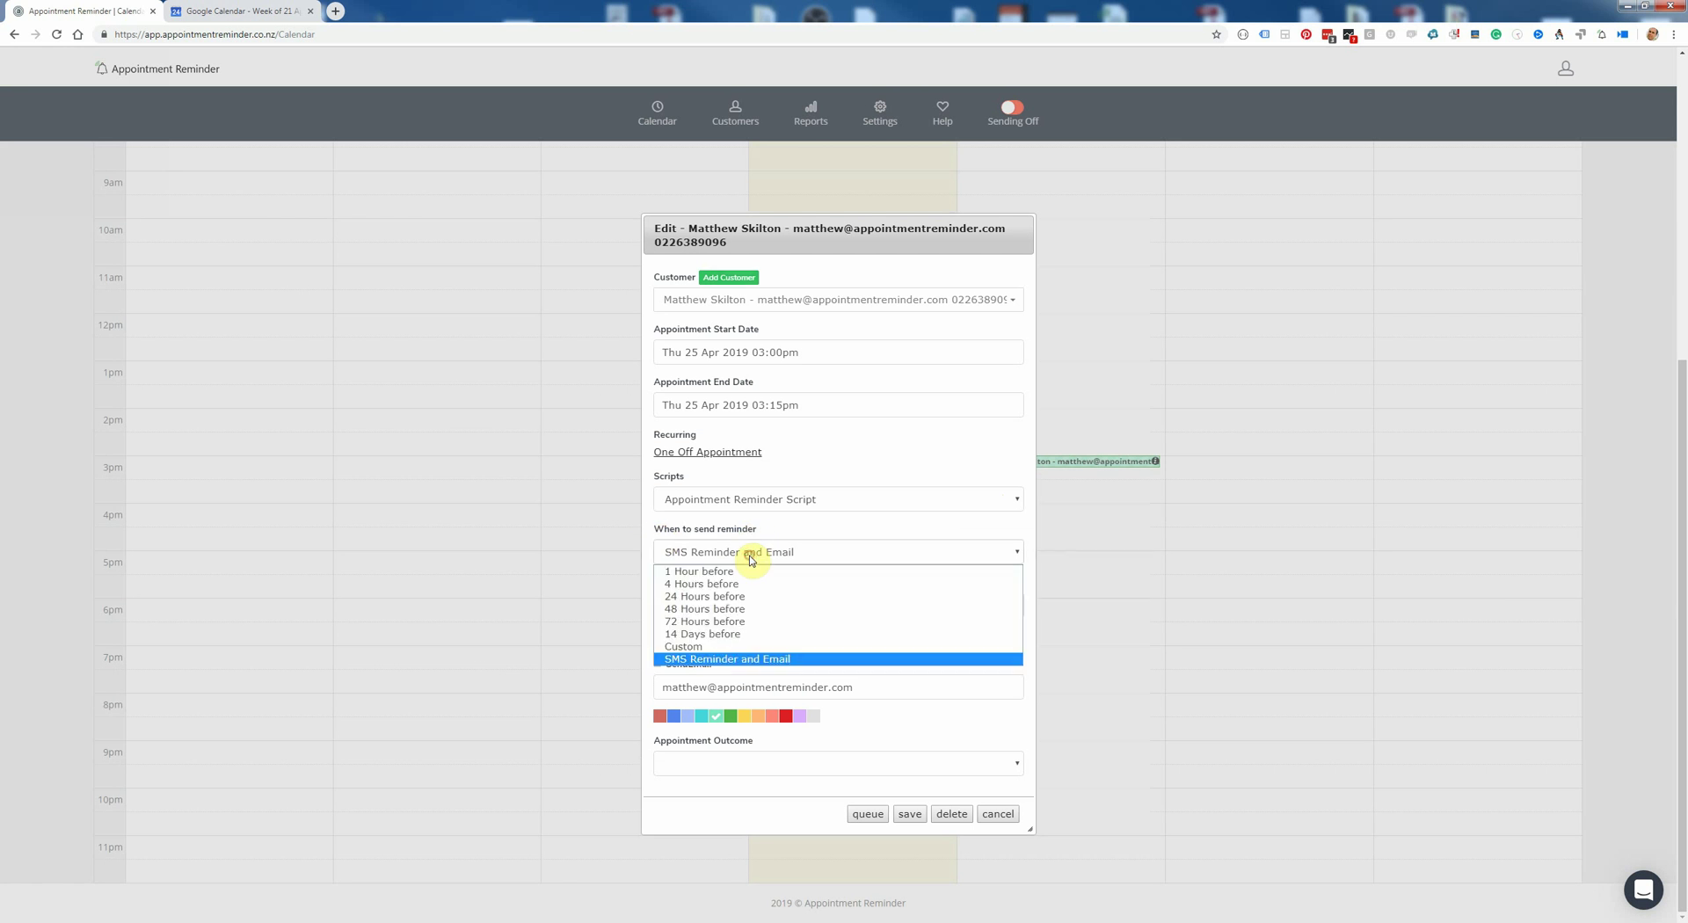
click(752, 554)
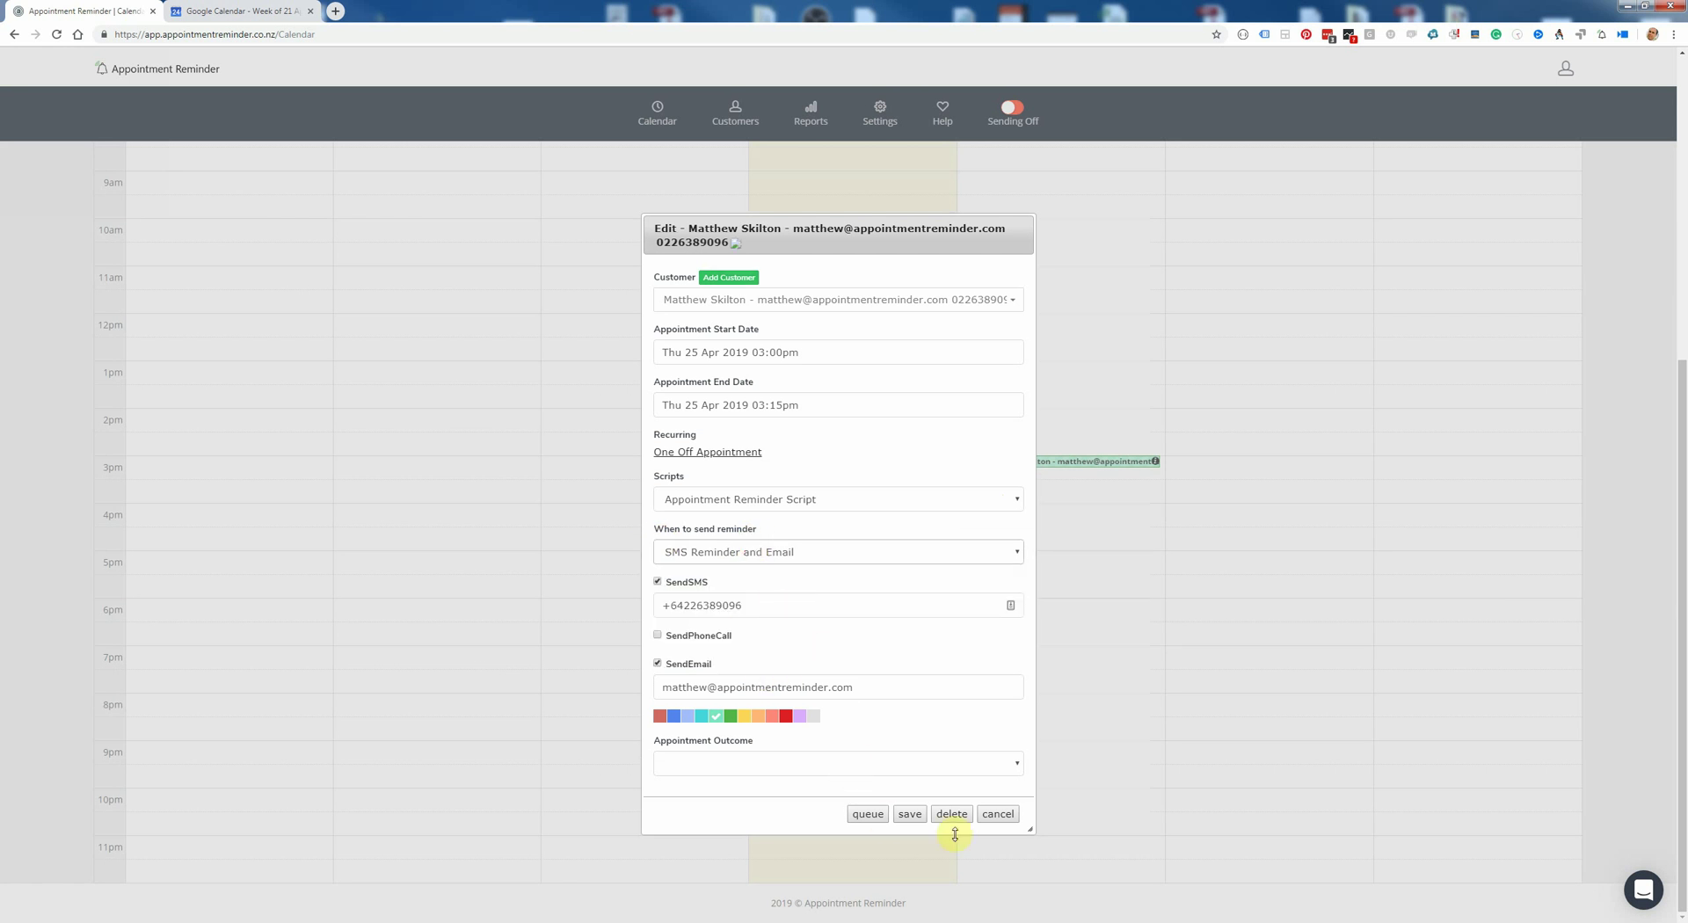
click(994, 818)
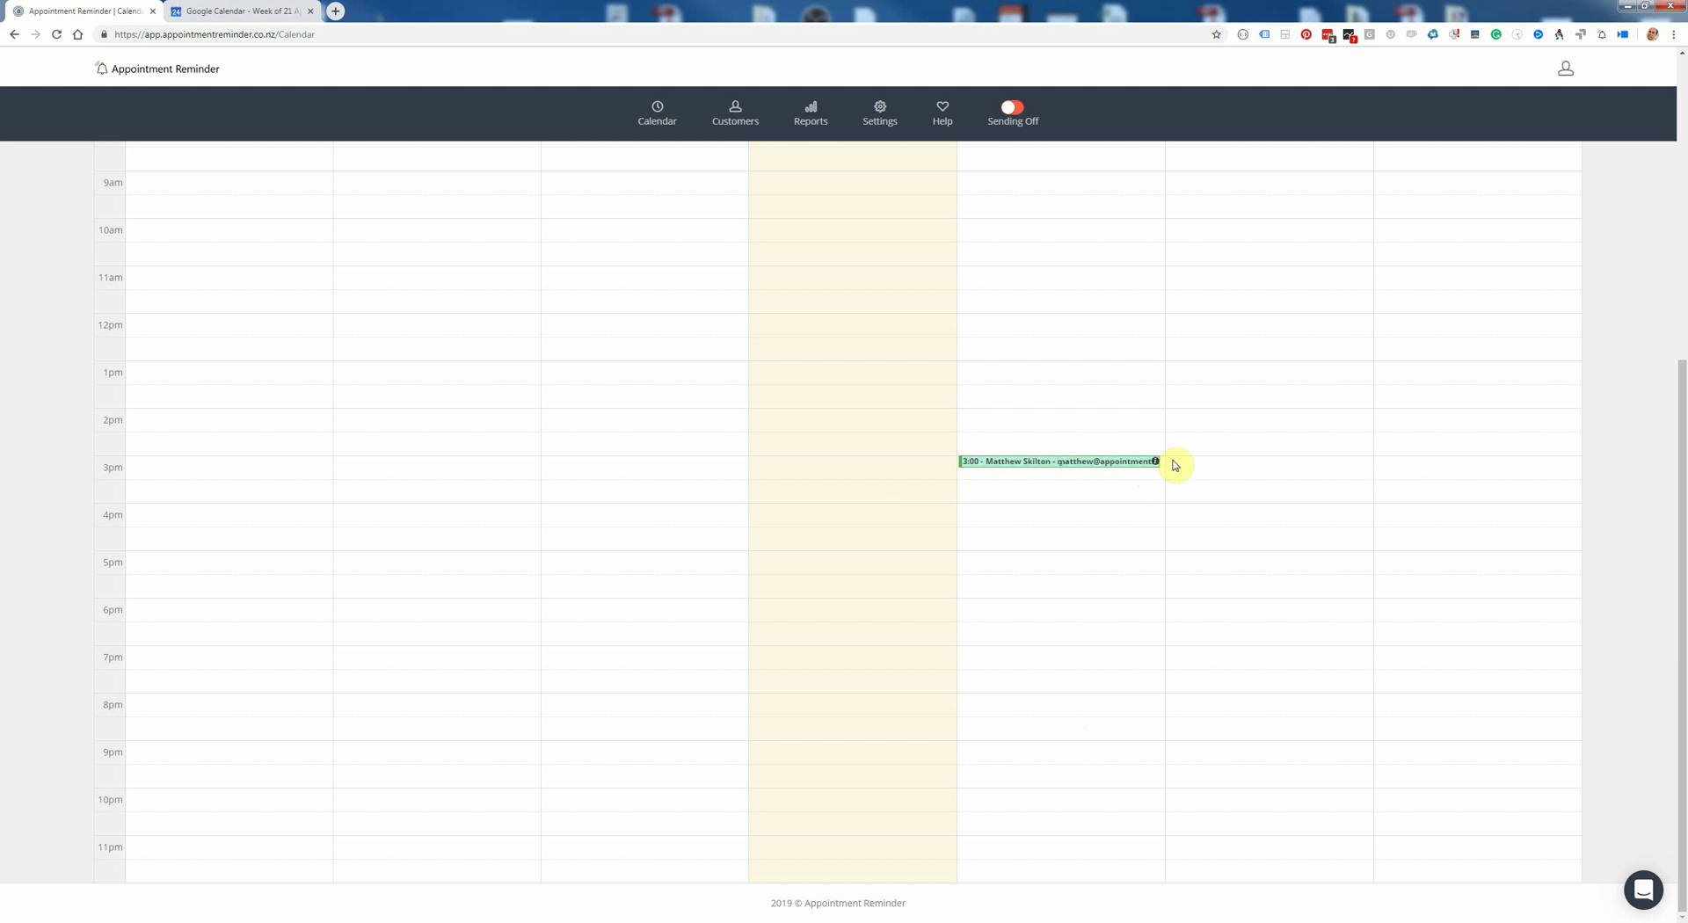
Switch the Sending toggle from Off to on so reminders are sent
scroll(1314, 404, up, 2)
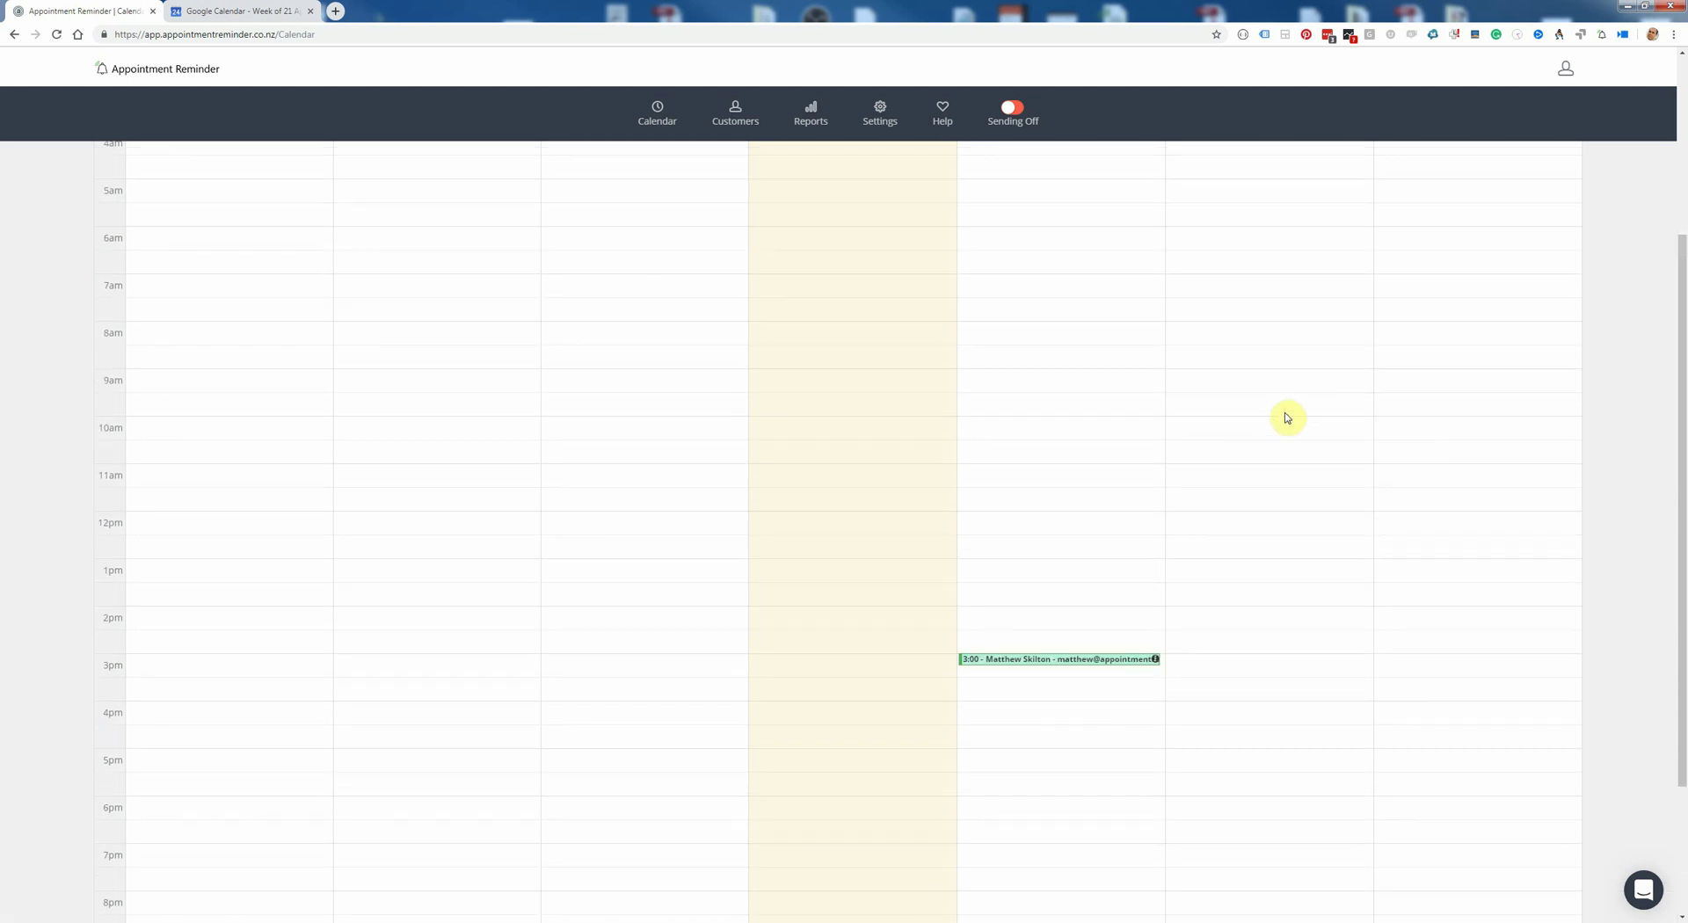
scroll(1271, 395, down, 1)
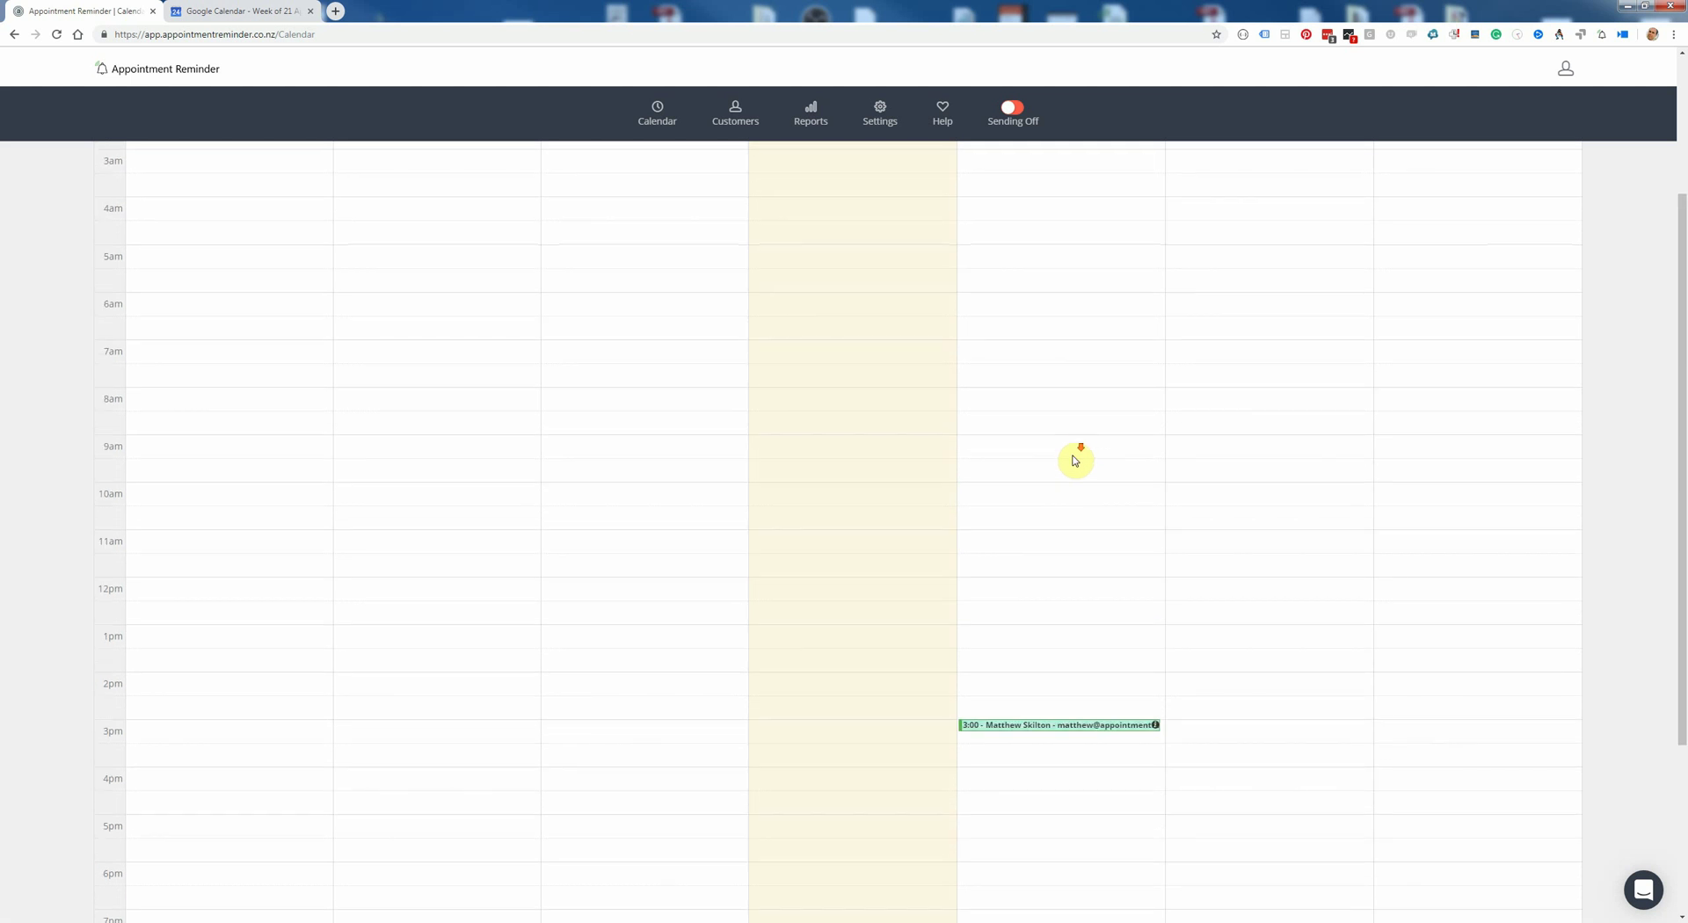
click(1011, 111)
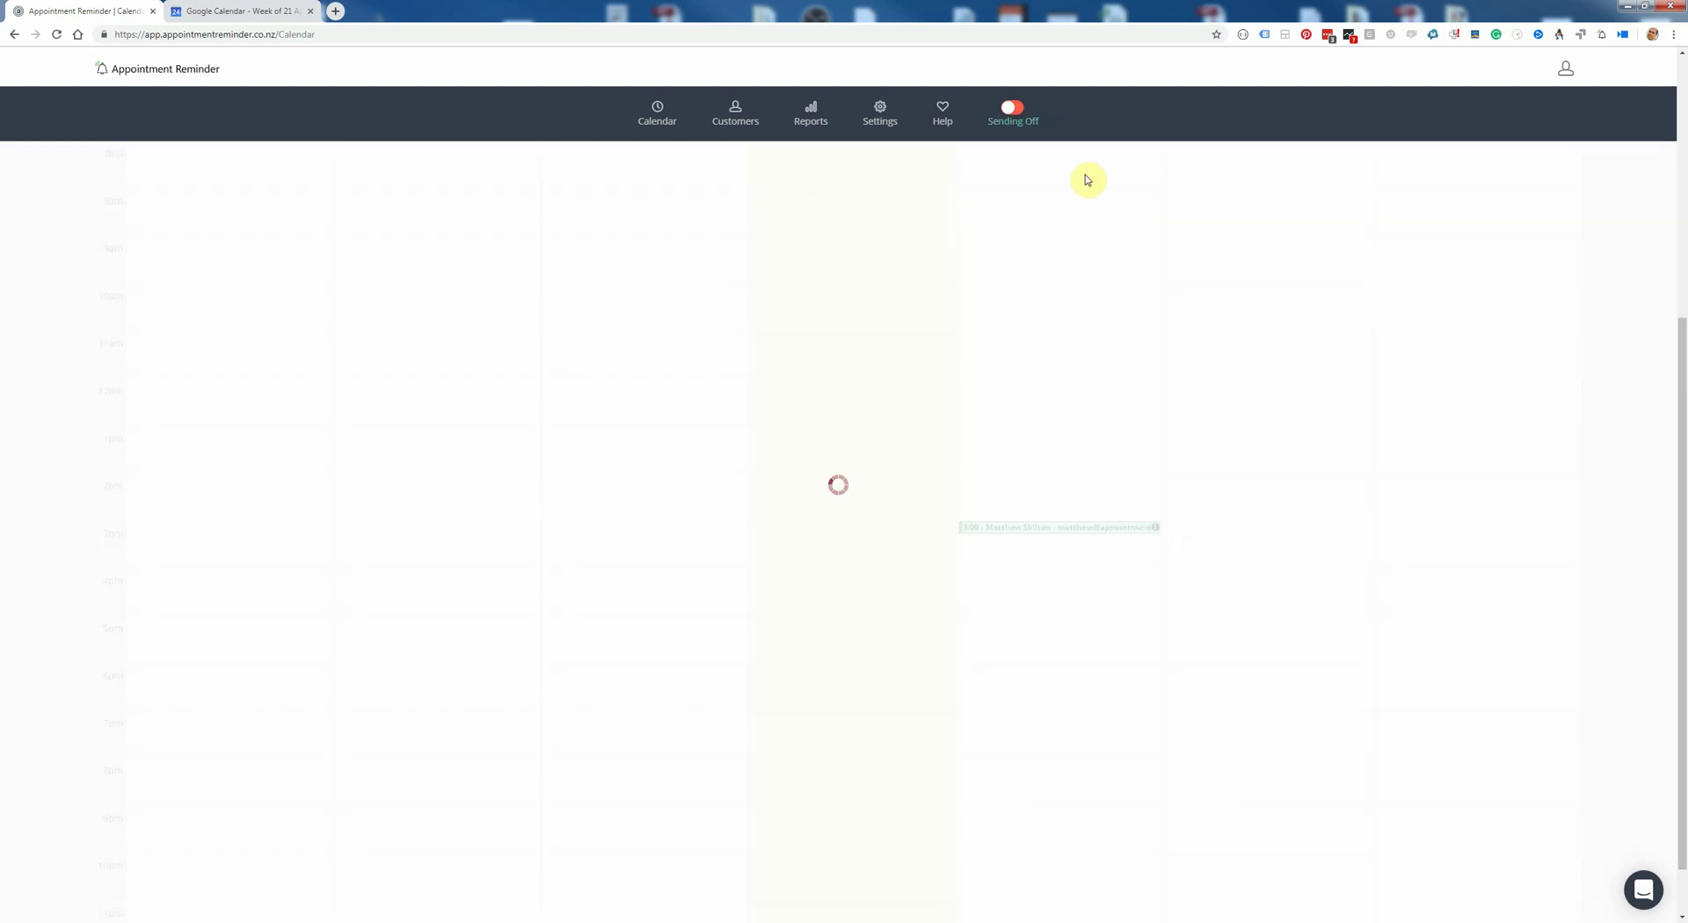